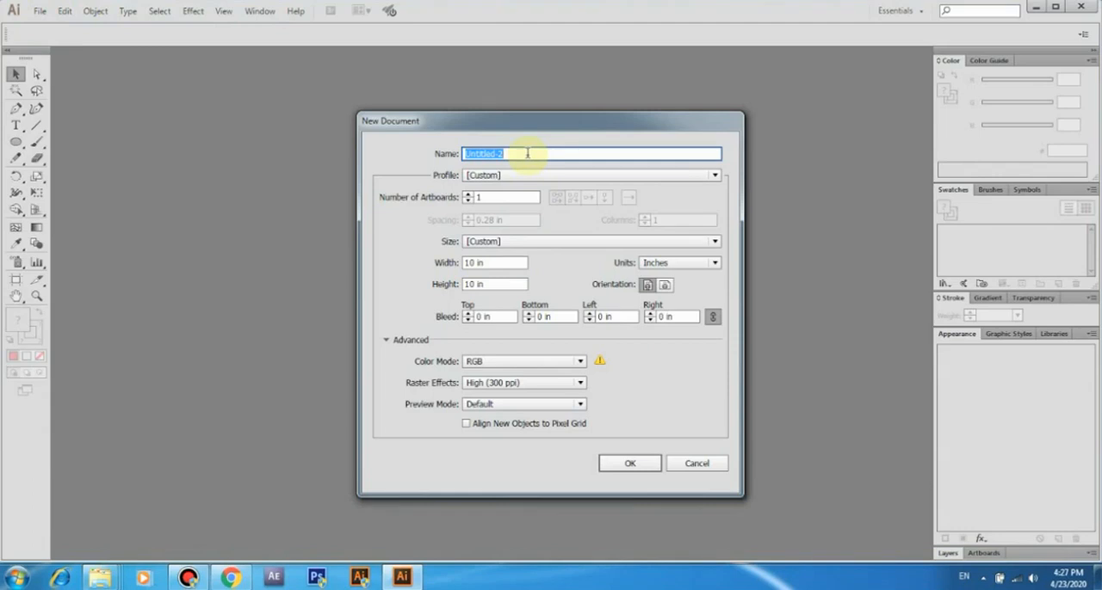
Create the 10 × 10 in document Logo with RGB color mode and High (300 ppi) raster effects
click(492, 262)
click(491, 285)
click(560, 362)
click(560, 387)
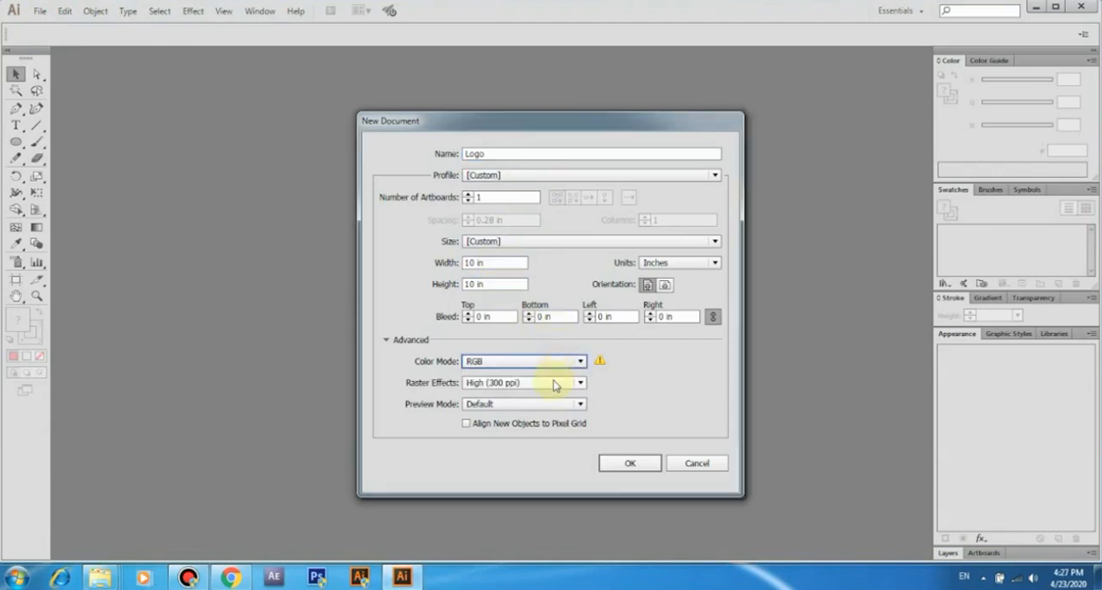
click(630, 463)
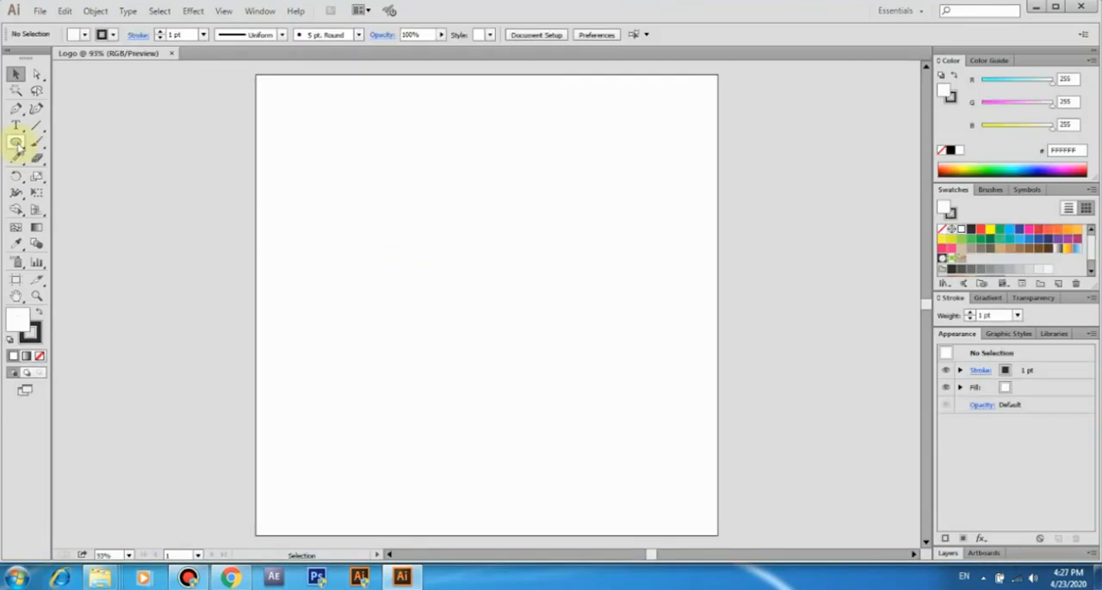
Draw a tall rectangle about 1.37 in wide and 3.93 in high near the artboard's centre
drag(15, 144, 69, 142)
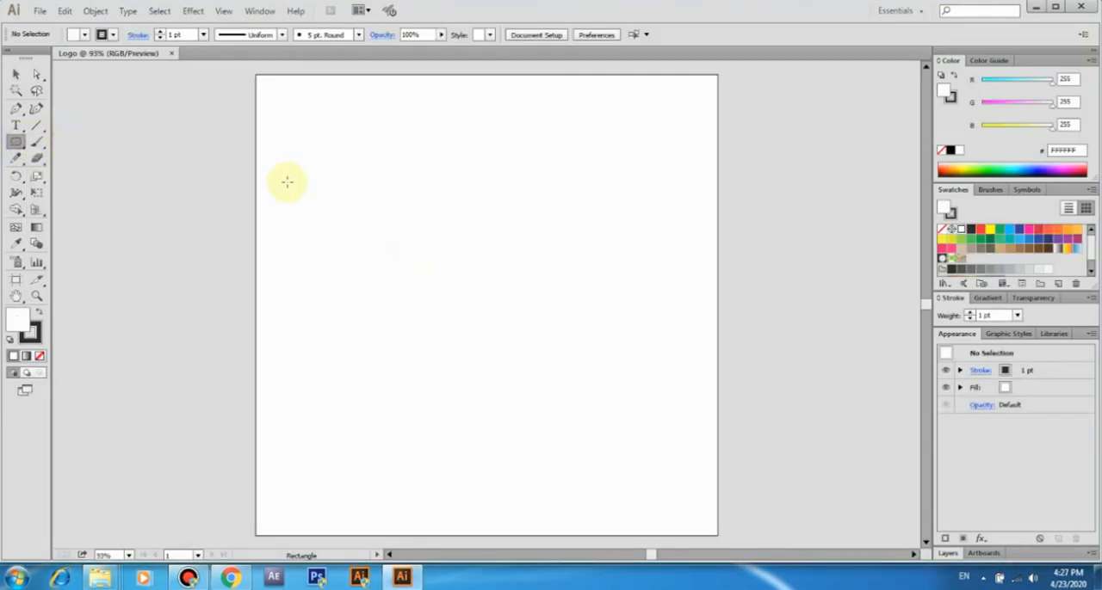
drag(366, 224, 429, 406)
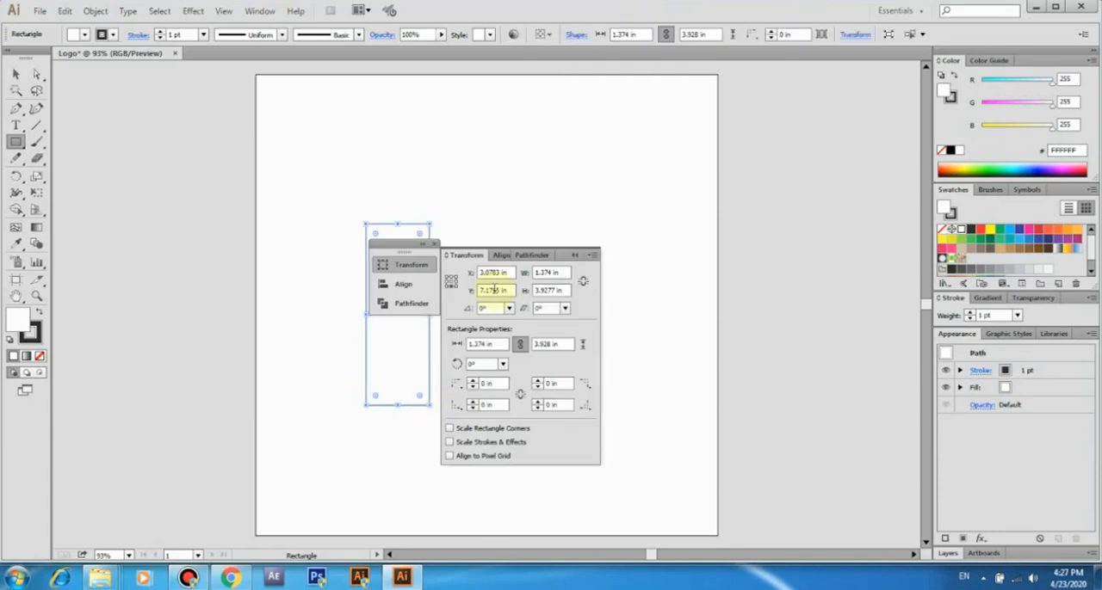
click(575, 256)
click(435, 244)
Rotate the rectangle 90° so it lies horizontally, and shift it to the right along the same level
key(v)
drag(431, 220, 502, 359)
drag(433, 281, 489, 284)
click(395, 227)
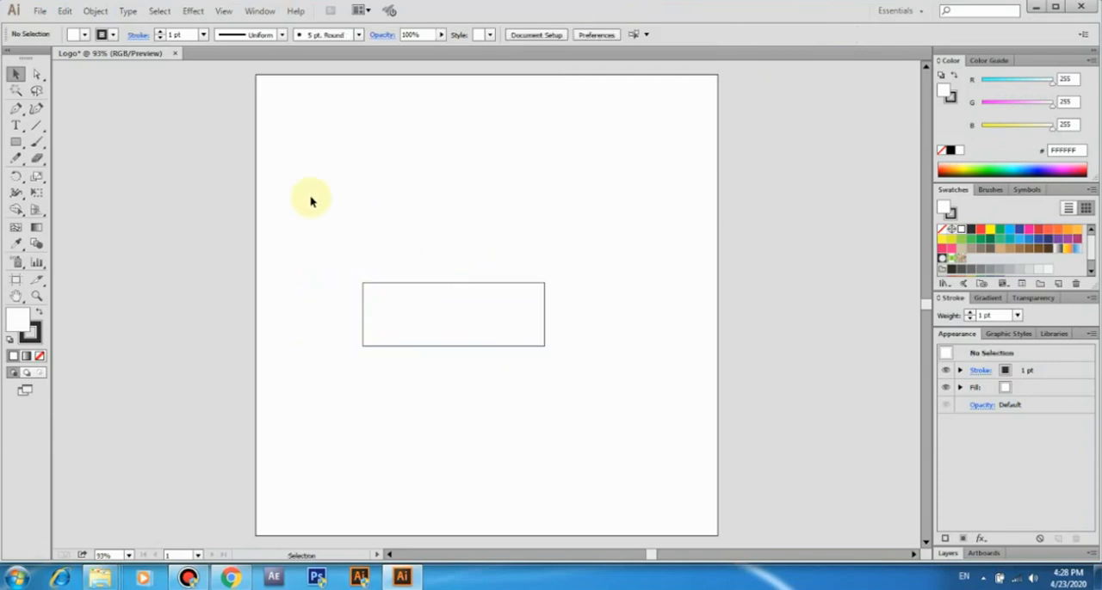
drag(15, 146, 65, 176)
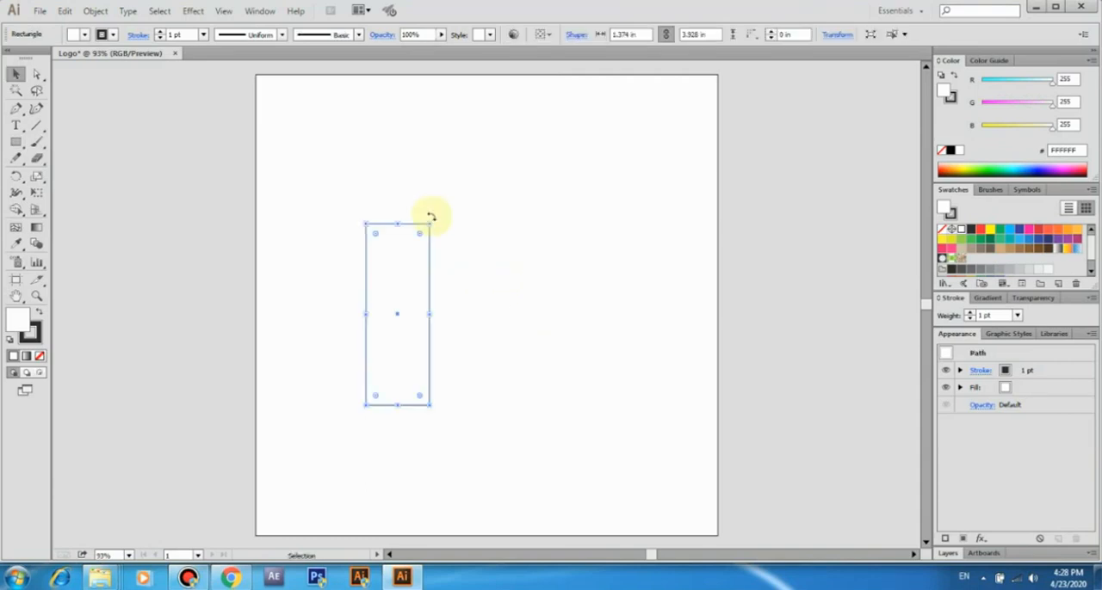
drag(430, 216, 502, 356)
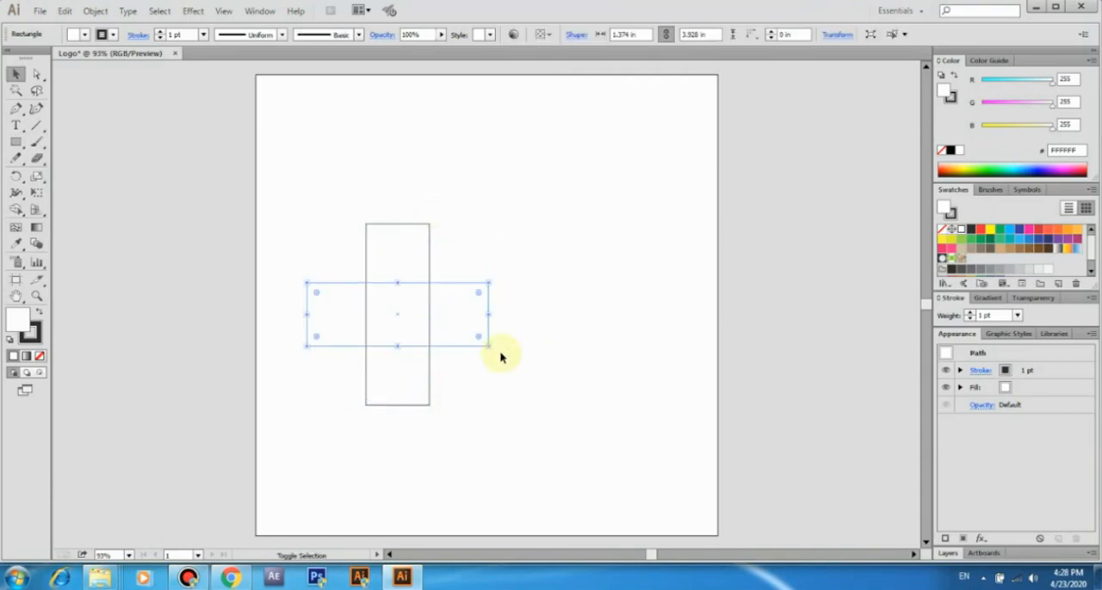
drag(430, 283, 486, 283)
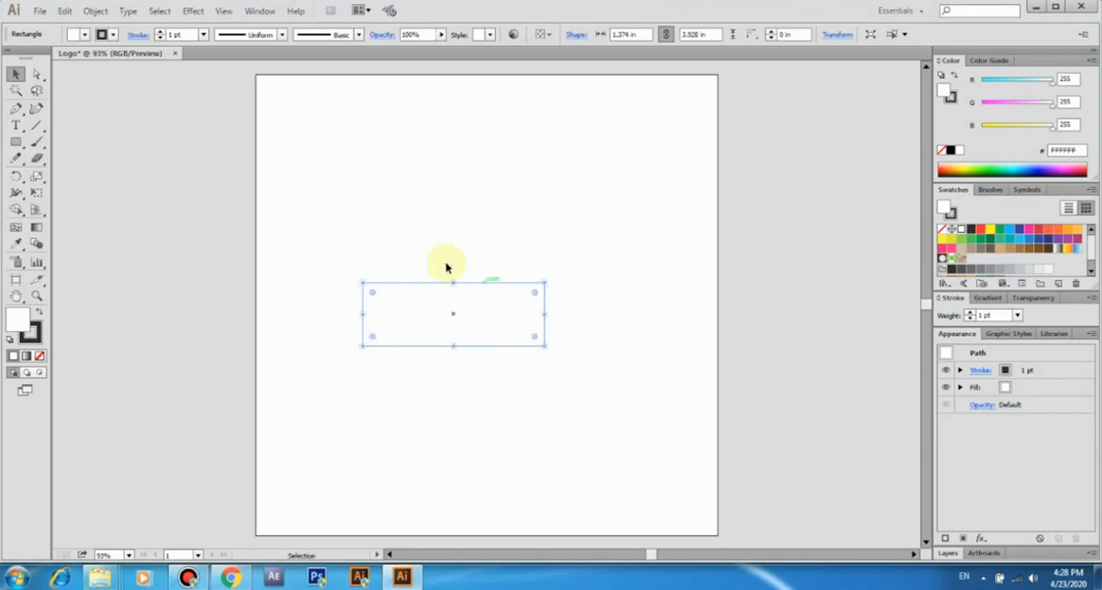
click(395, 228)
Draw a circle about 1.37 in across inside the right end of the rectangle, starting from its upper-right corner
click(15, 142)
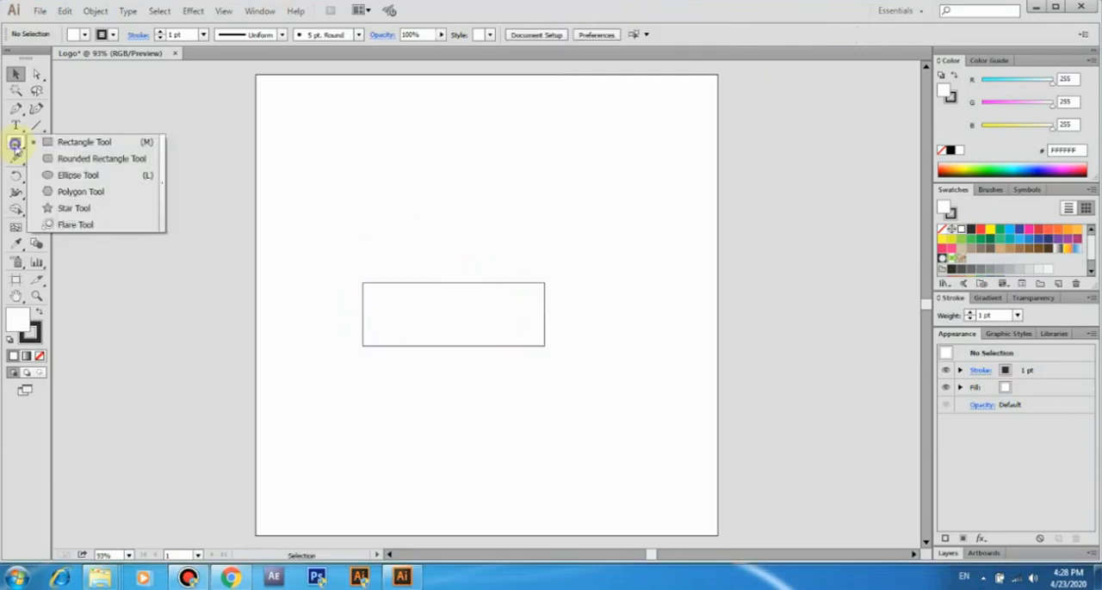
click(67, 174)
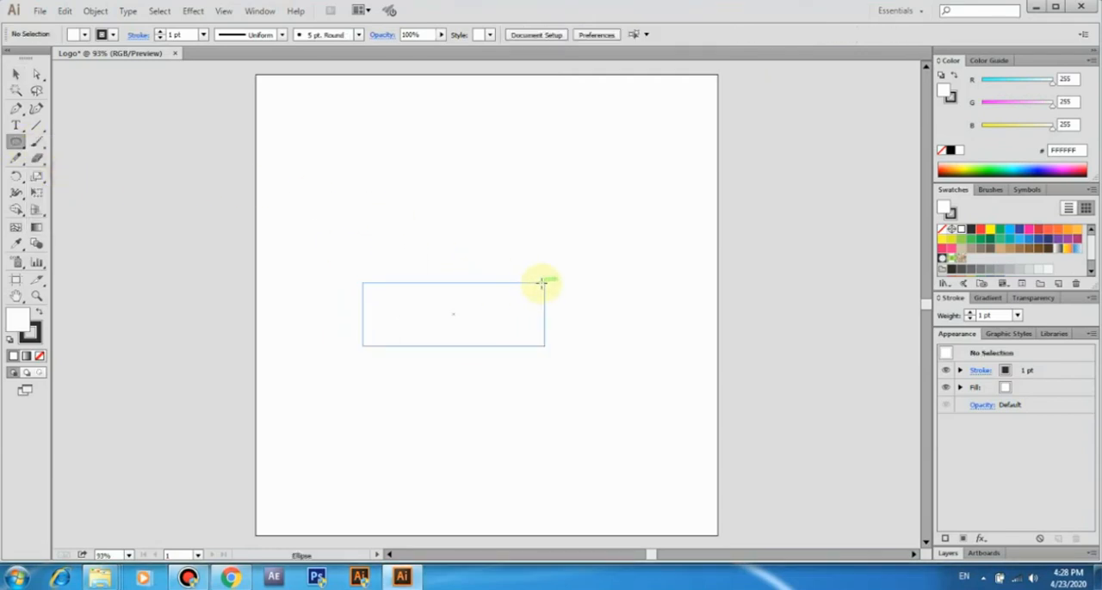
drag(543, 282, 479, 308)
click(16, 74)
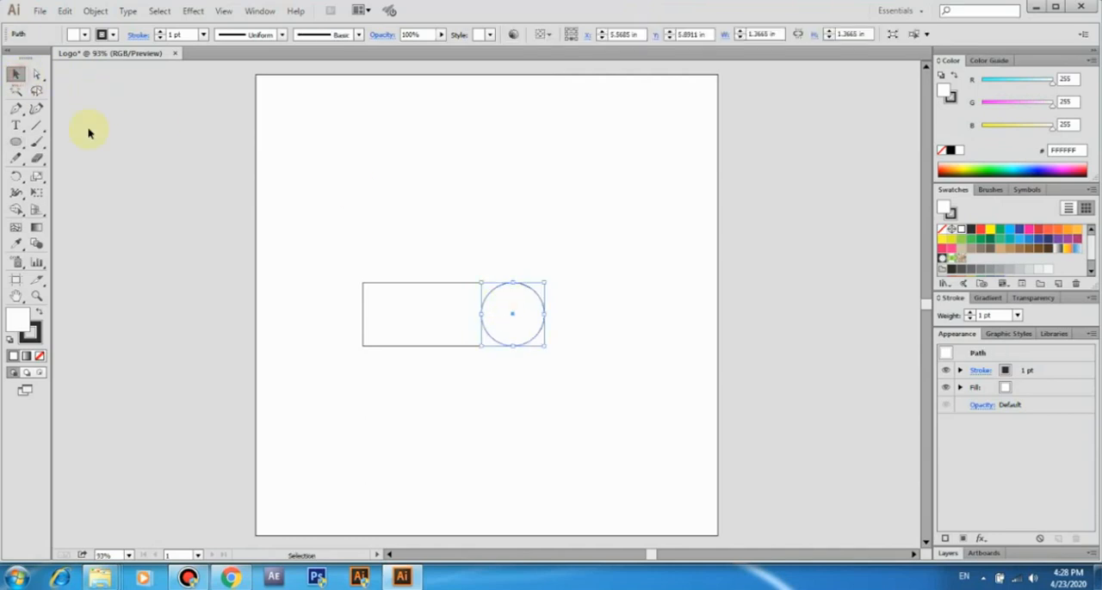
Duplicate the circle in place and enlarge the copy upward to about 2.6 in across, keeping its bottom point fixed
click(64, 10)
click(84, 79)
click(65, 10)
click(102, 139)
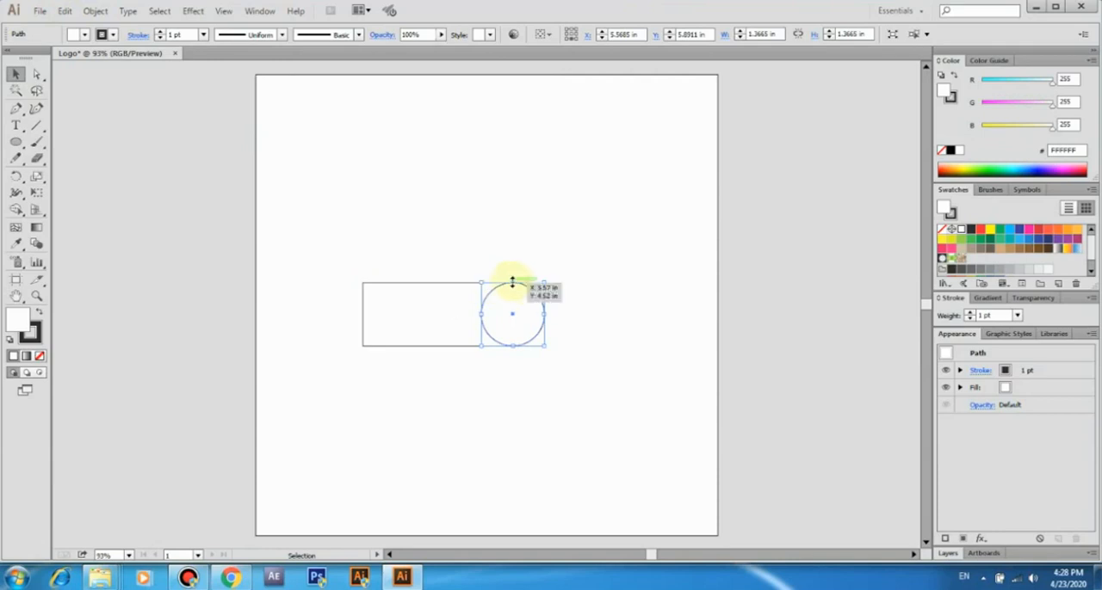
drag(513, 285, 515, 228)
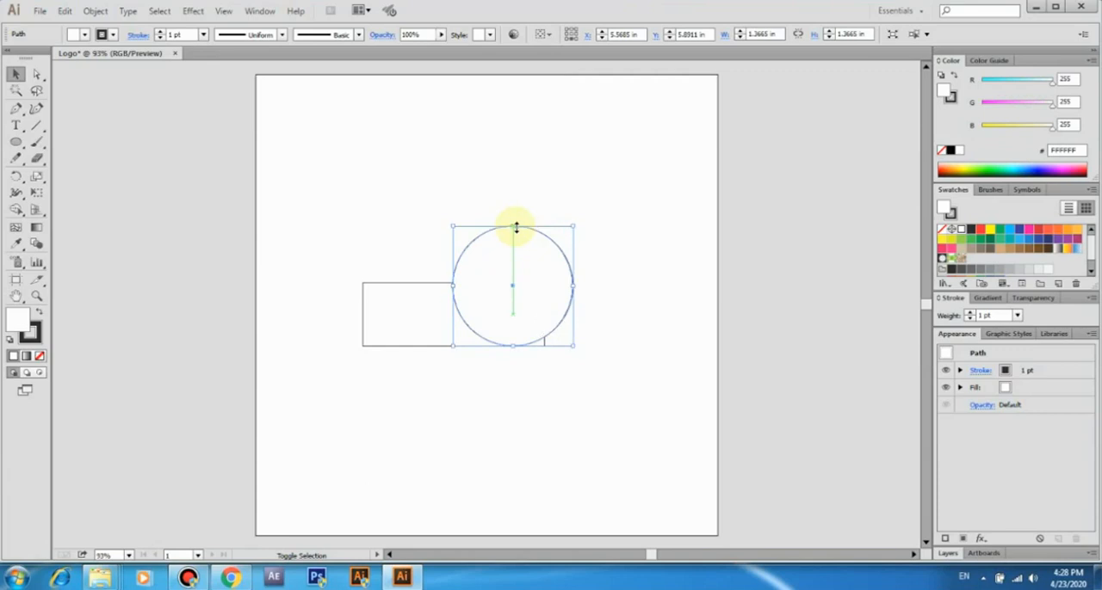
Set the larger circle's fill to none, leaving only its outline
click(85, 34)
click(12, 58)
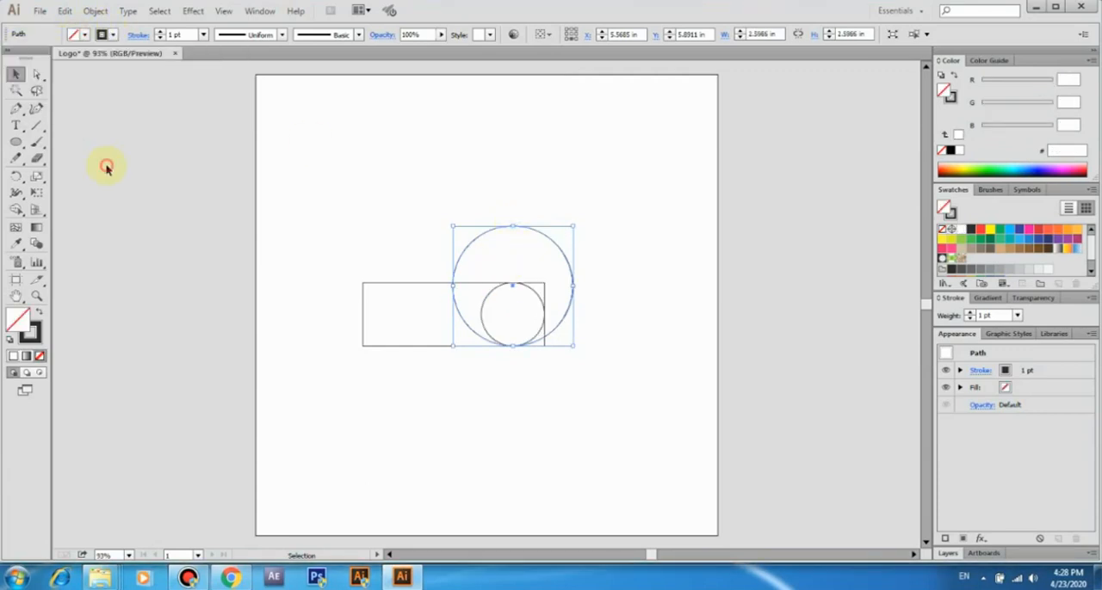
click(528, 306)
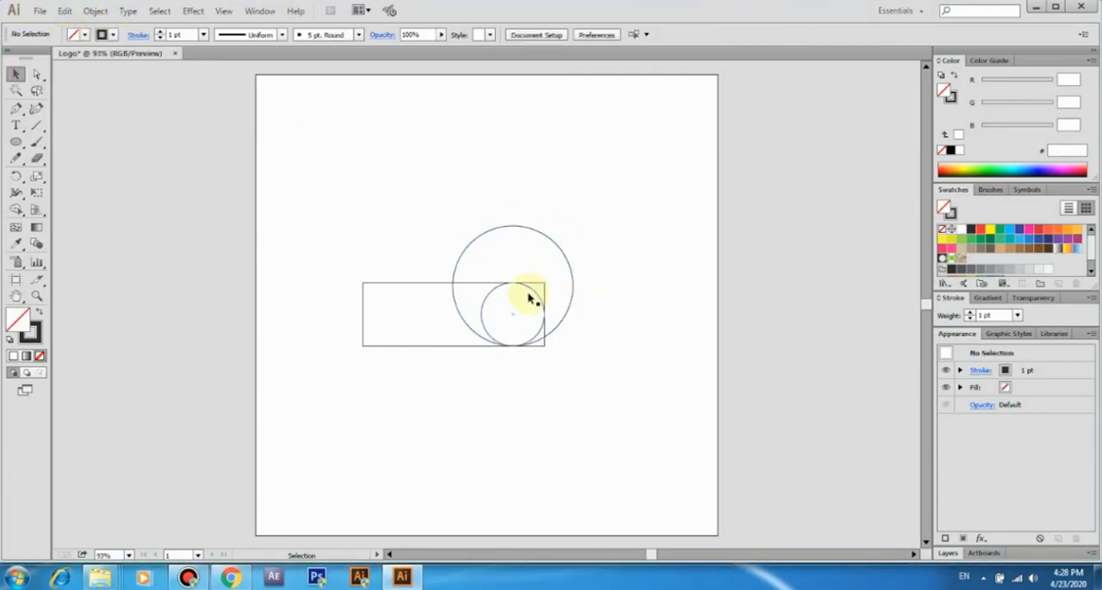
click(529, 303)
drag(519, 315, 519, 271)
drag(515, 283, 516, 227)
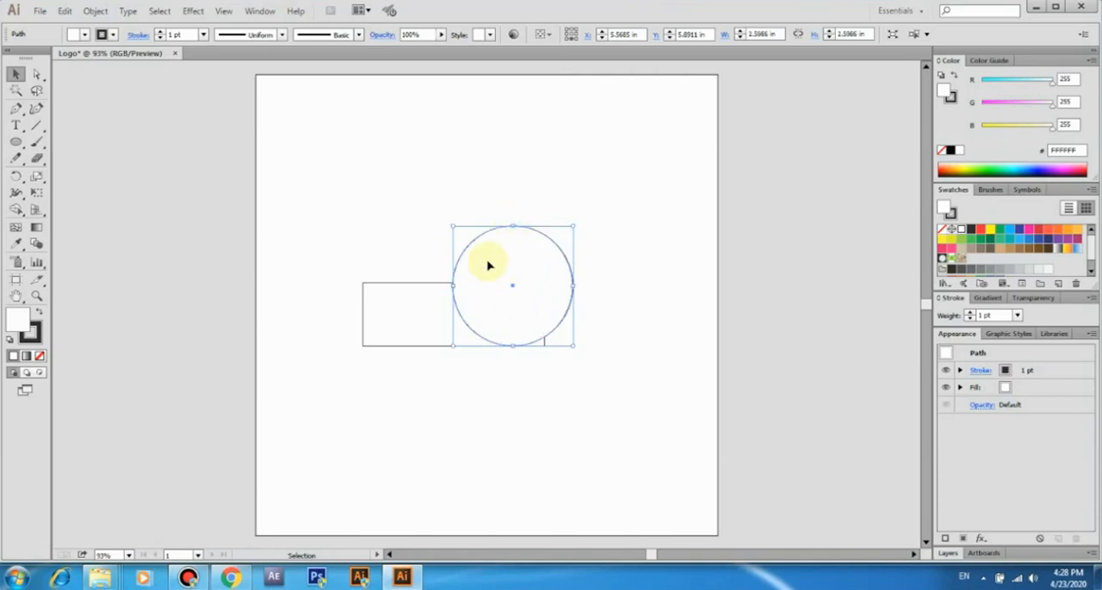
click(74, 34)
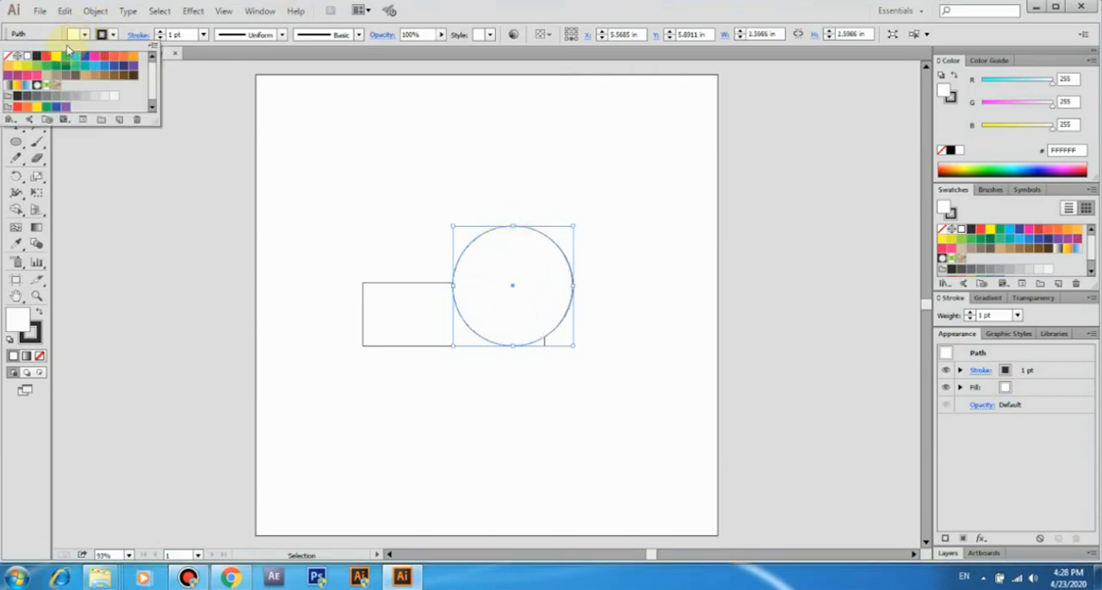
click(8, 55)
click(105, 164)
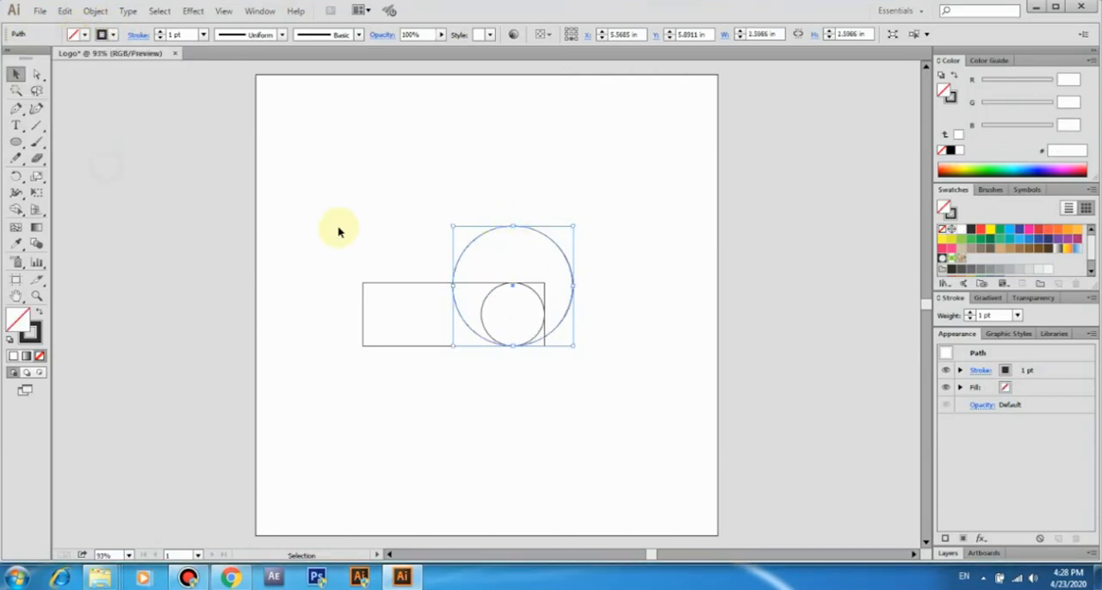
click(609, 313)
Move the small circle straight up until its bottom rests on the rectangle's upper edge
click(528, 297)
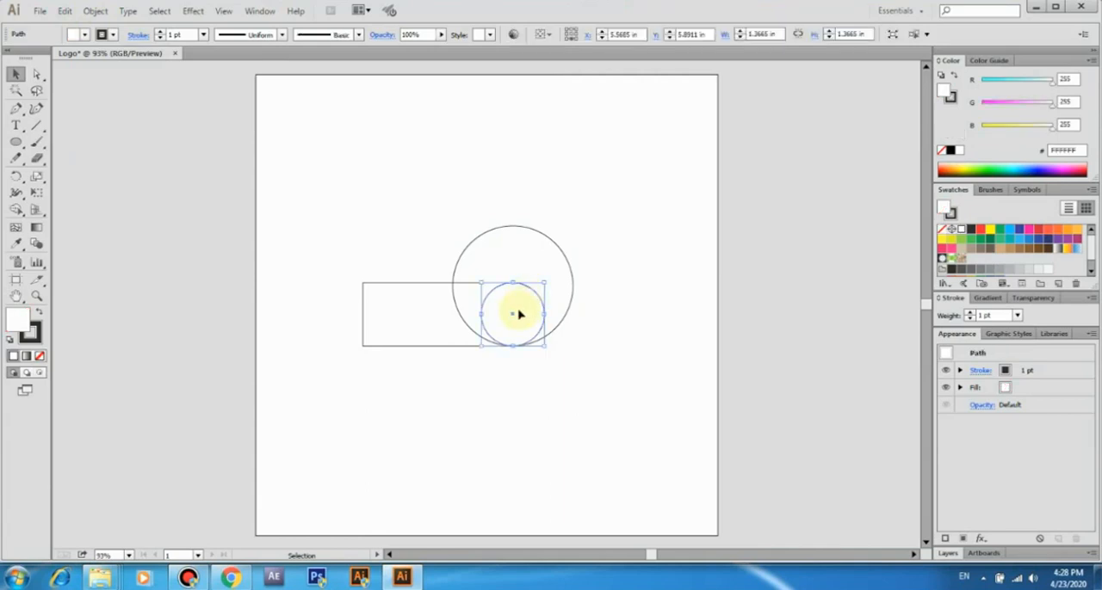
drag(519, 315, 518, 250)
click(605, 244)
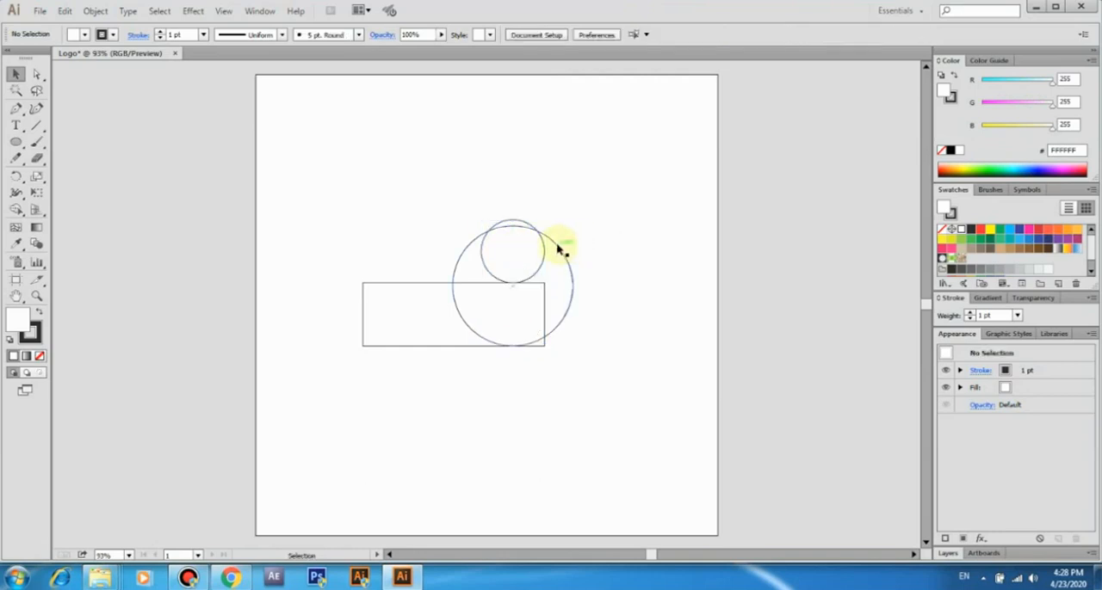
Enlarge the large circle upward to about 2.73 in across so its top meets the small circle's top
click(561, 249)
drag(513, 227, 513, 220)
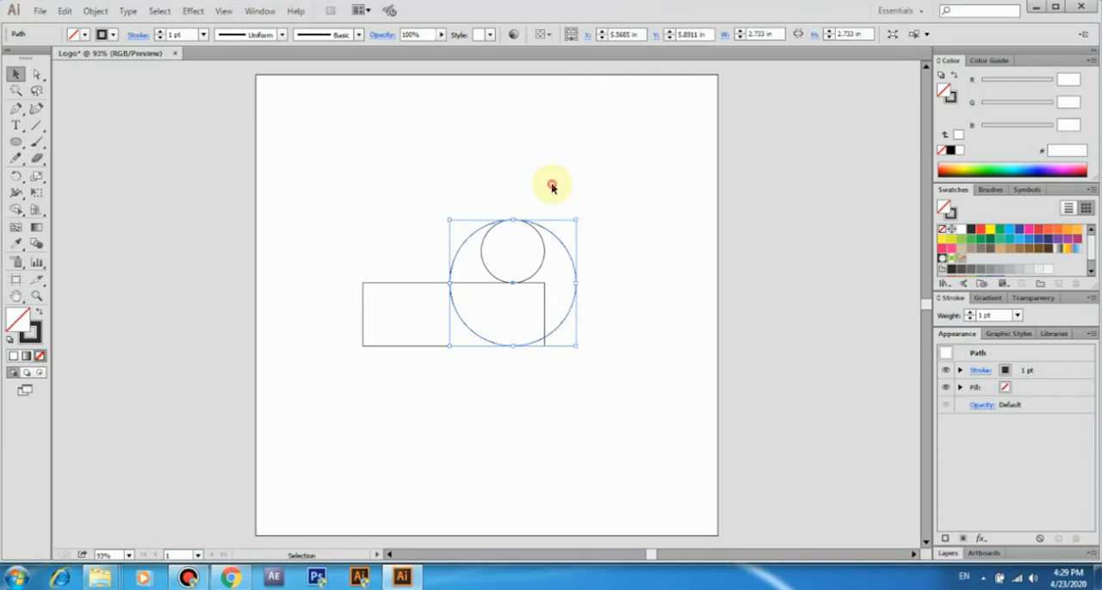
click(552, 187)
Try to merge the rectangle with the large circle's right-hand crescent using the Shape Builder, and undo the merge
drag(399, 211, 600, 364)
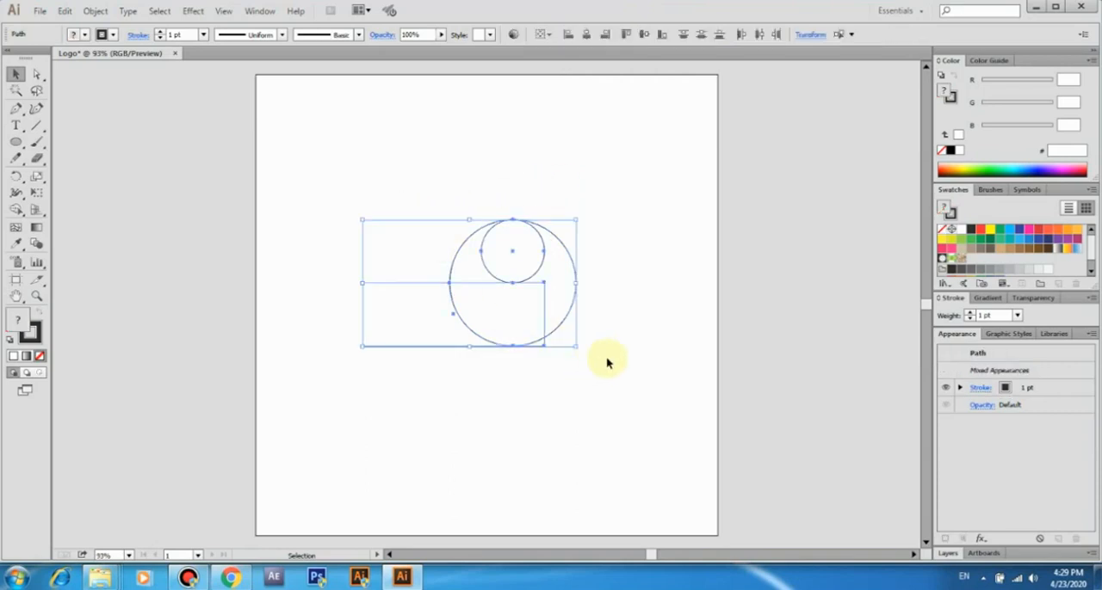
key(shift+m)
drag(423, 305, 555, 313)
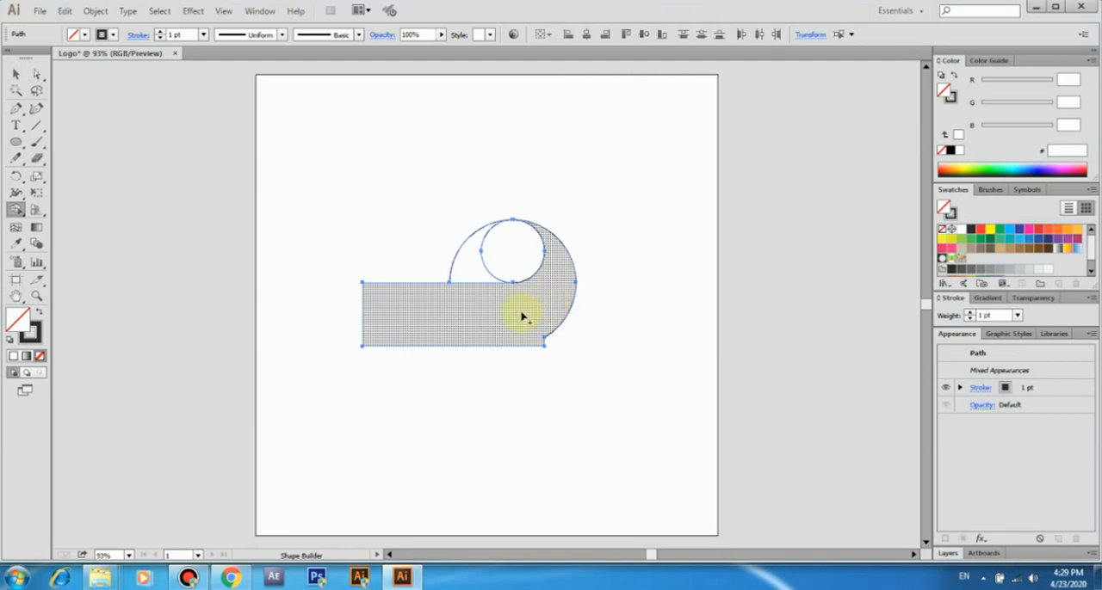
key(ctrl+z)
click(16, 74)
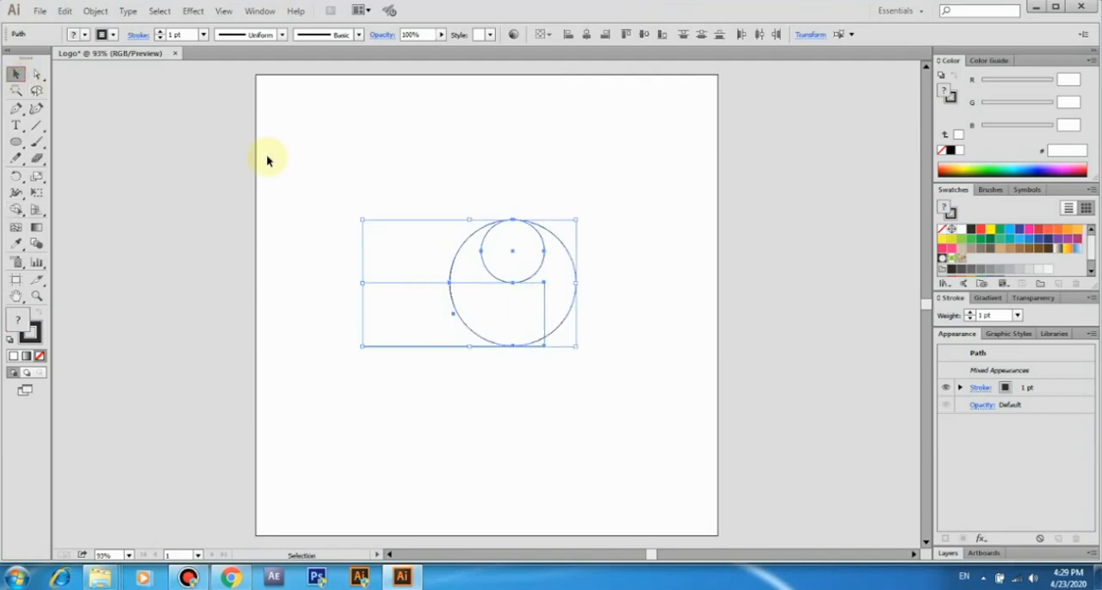
click(267, 160)
click(575, 275)
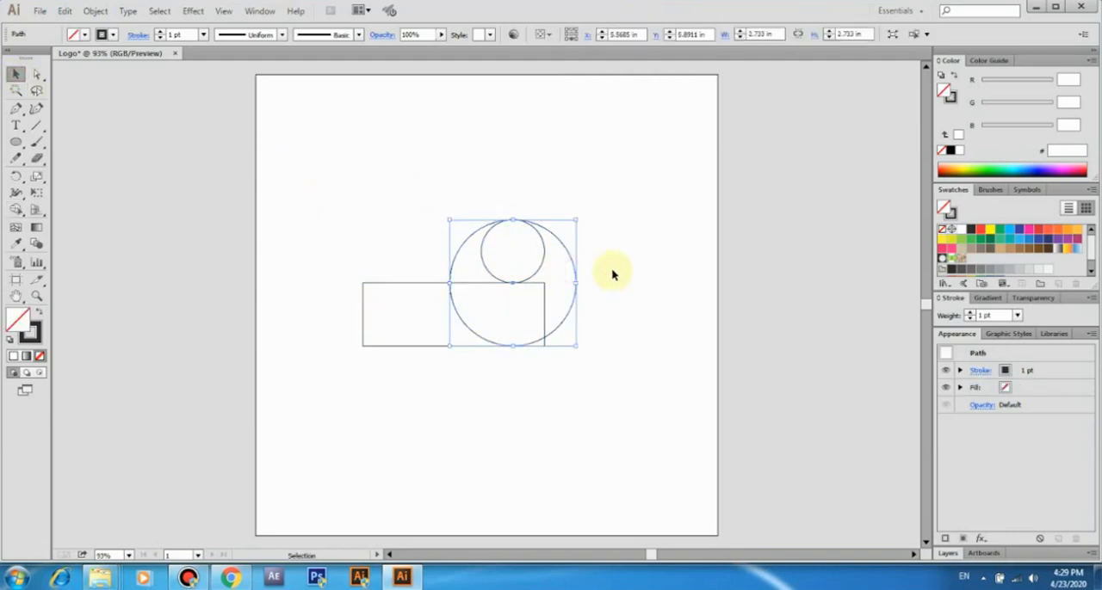
click(614, 273)
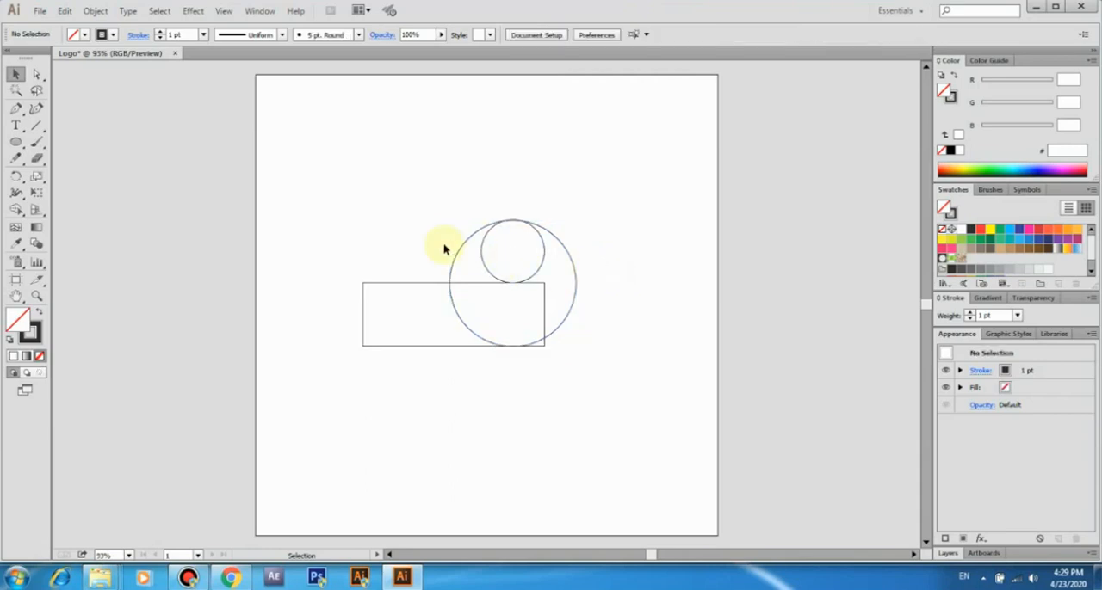
Retry the Shape Builder merge across the rectangle into the crescent beside the small circle, and undo it
drag(368, 237, 590, 364)
key(shift+m)
drag(422, 304, 551, 314)
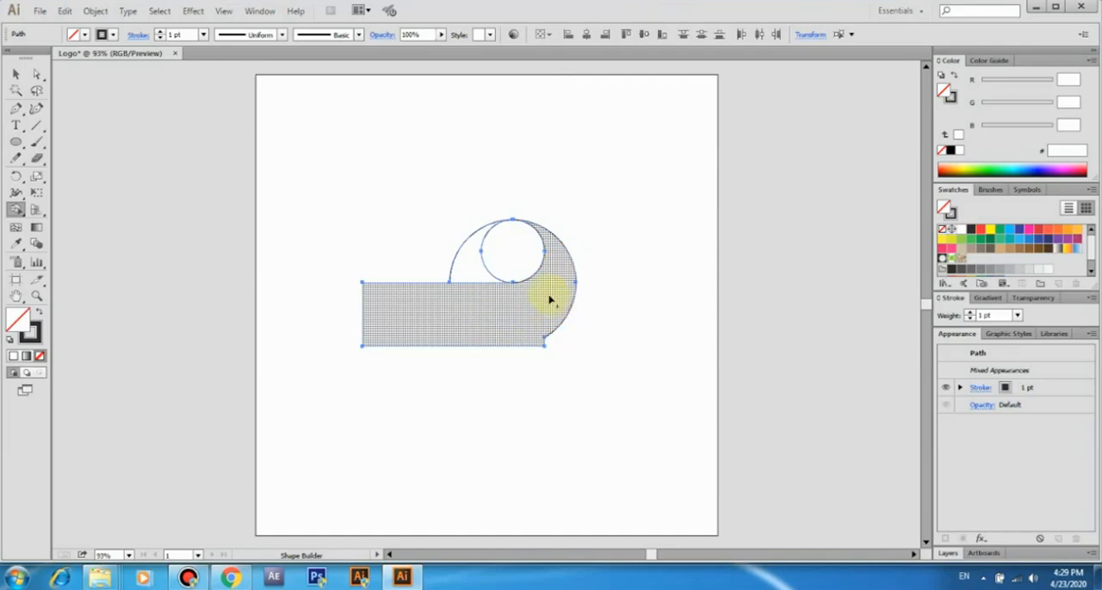
key(ctrl+z)
click(15, 74)
click(296, 165)
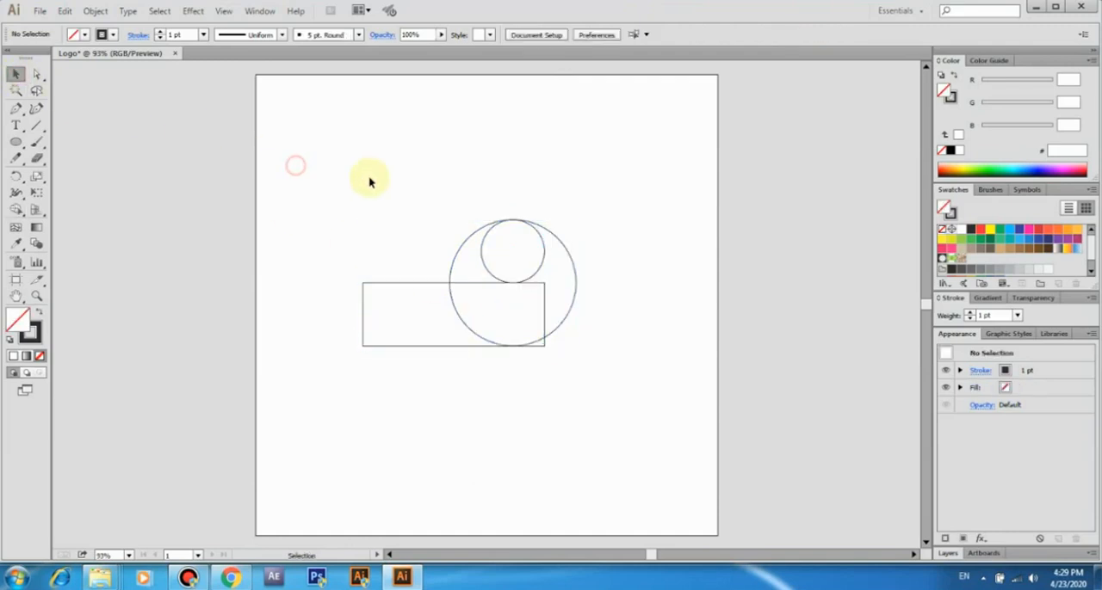
Nudge the large circle slightly down to Y 5.905 in
click(575, 275)
key(Down)
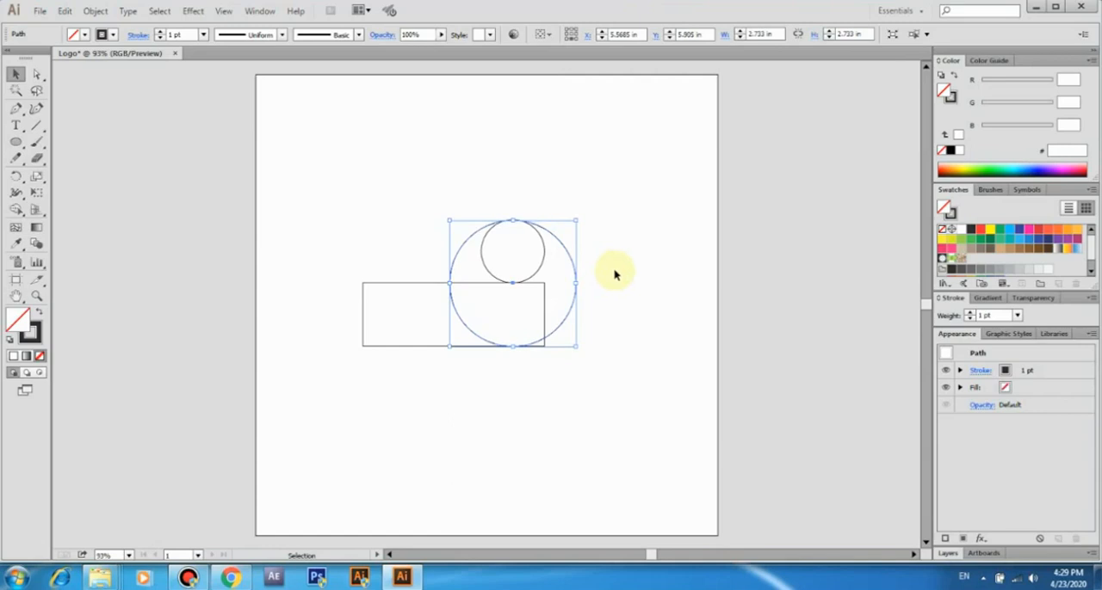
click(615, 274)
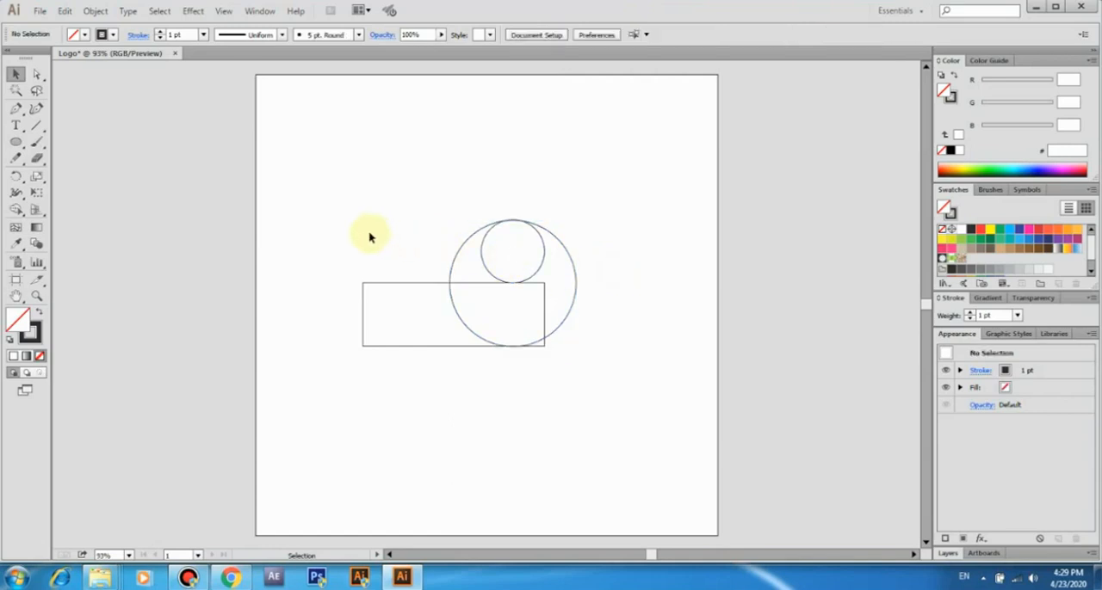
With the Shape Builder, merge the rectangle with the large circle's right-hand crescent and remove the leftover upper-left and small-circle areas
drag(369, 237, 594, 369)
click(16, 209)
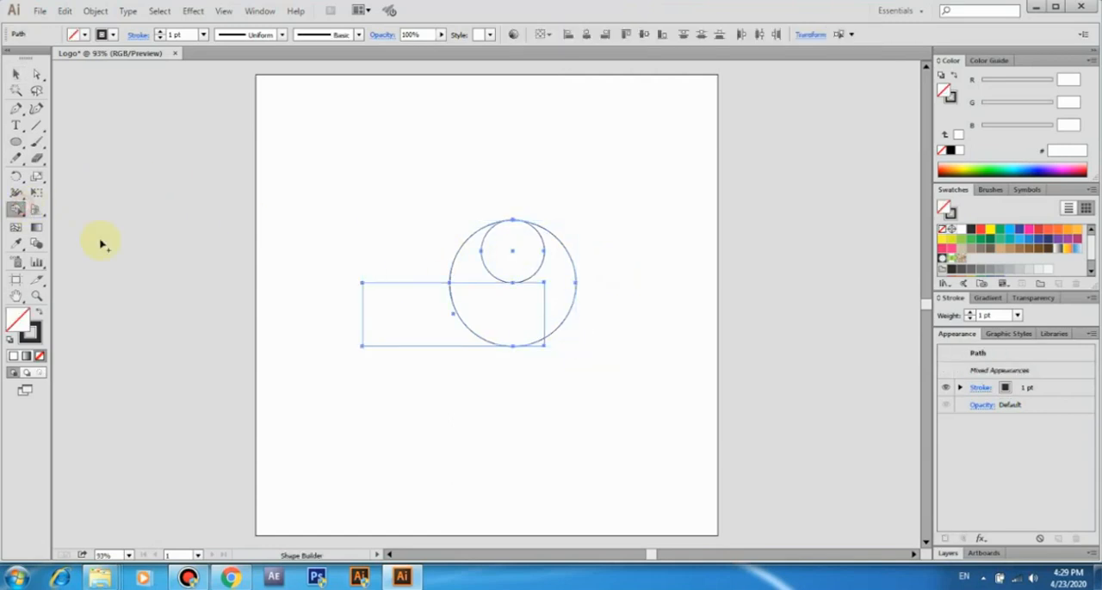
click(419, 322)
mouse_move(434, 325)
mouse_down()
mouse_move(548, 315)
mouse_move(489, 307)
mouse_up()
drag(463, 263, 438, 236)
drag(509, 241, 455, 225)
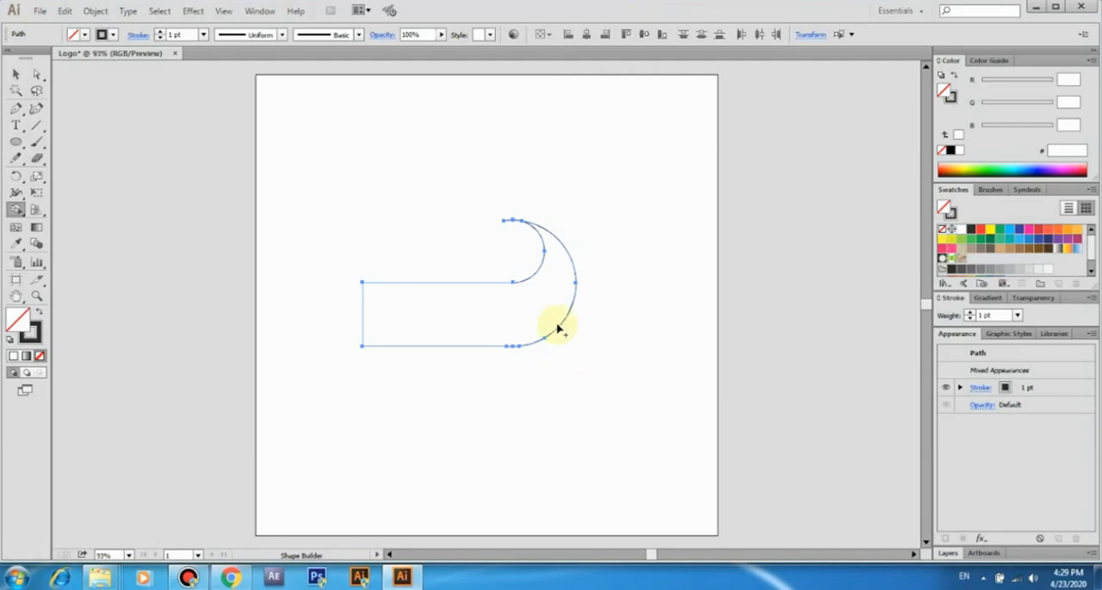
click(16, 74)
click(336, 179)
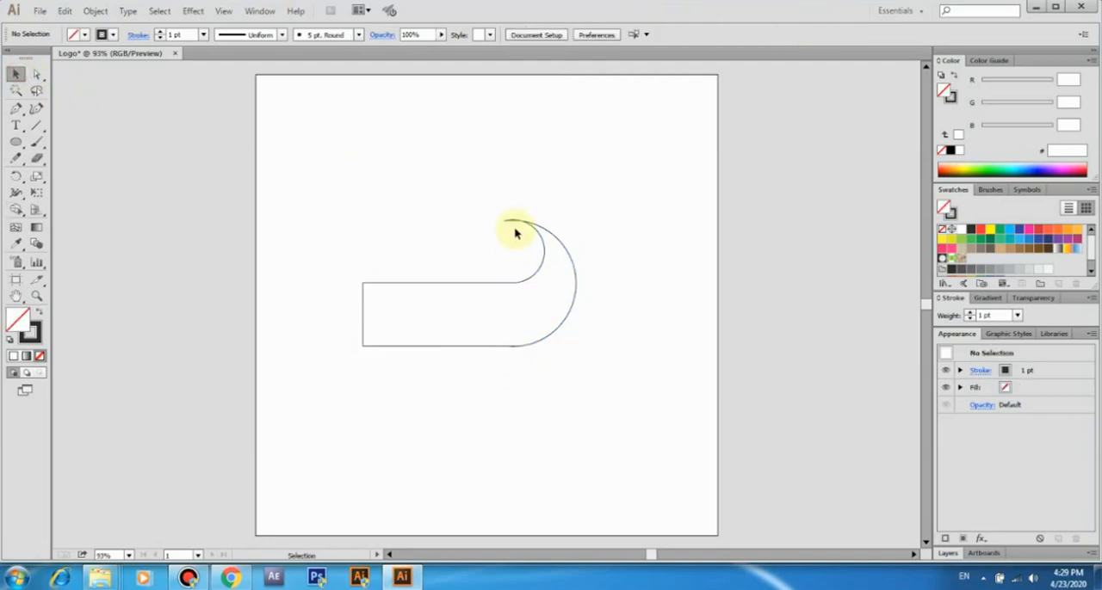
Remove the thin overlapping sliver at the hook's upper tip with the Shape Builder
scroll(515, 234, up, 8)
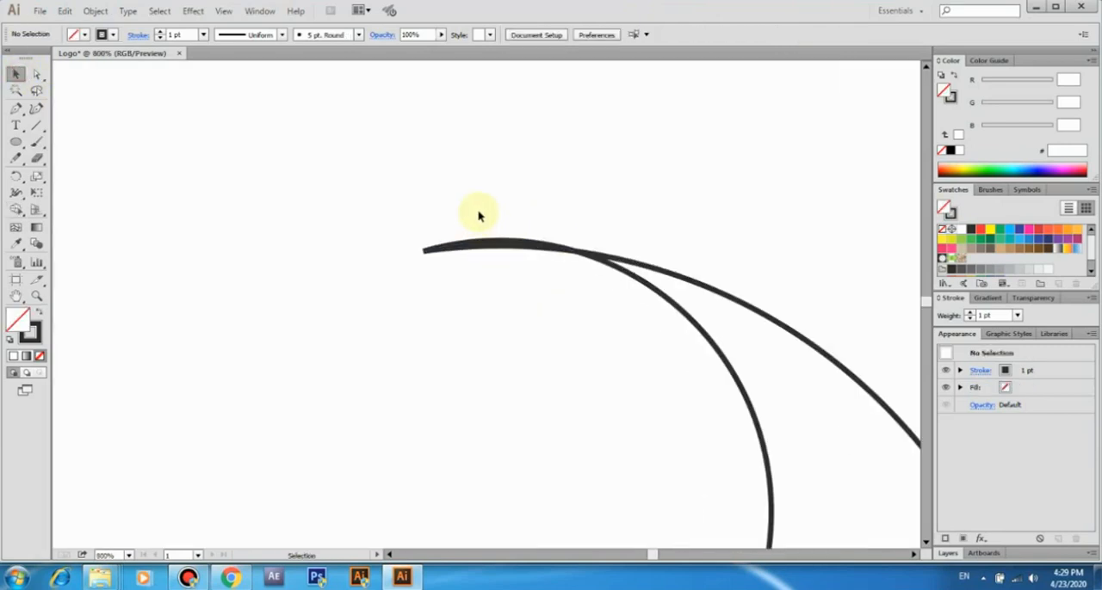
key(ctrl+a)
click(16, 209)
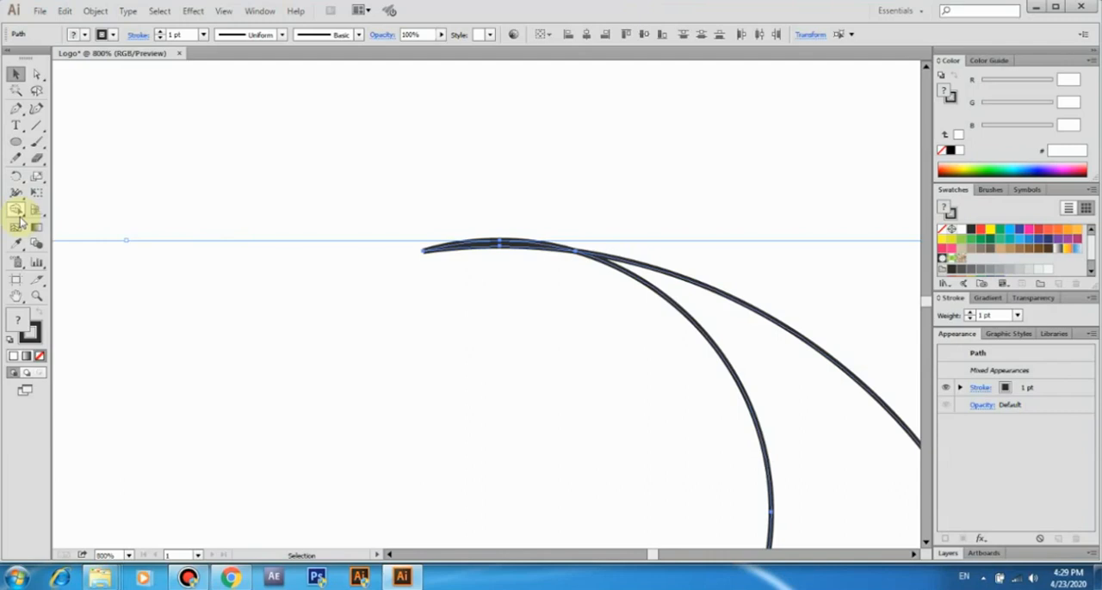
alt+click(505, 243)
scroll(474, 251, down, 8)
scroll(460, 258, up, 2)
click(16, 75)
click(401, 215)
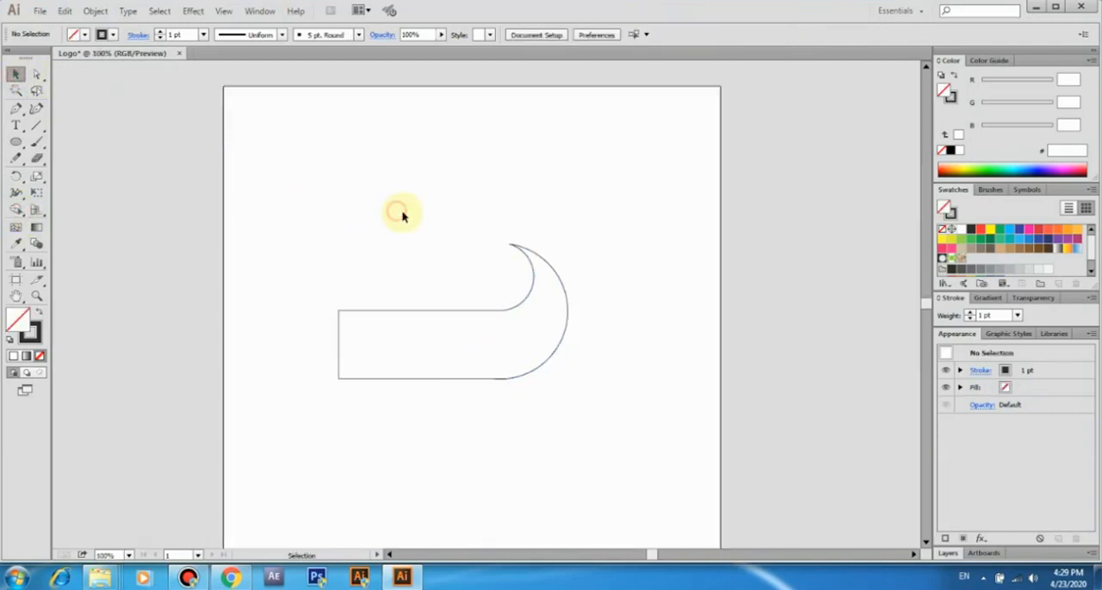
Fill the hook shape with the red swatch ED1C24 and remove its outline
click(450, 311)
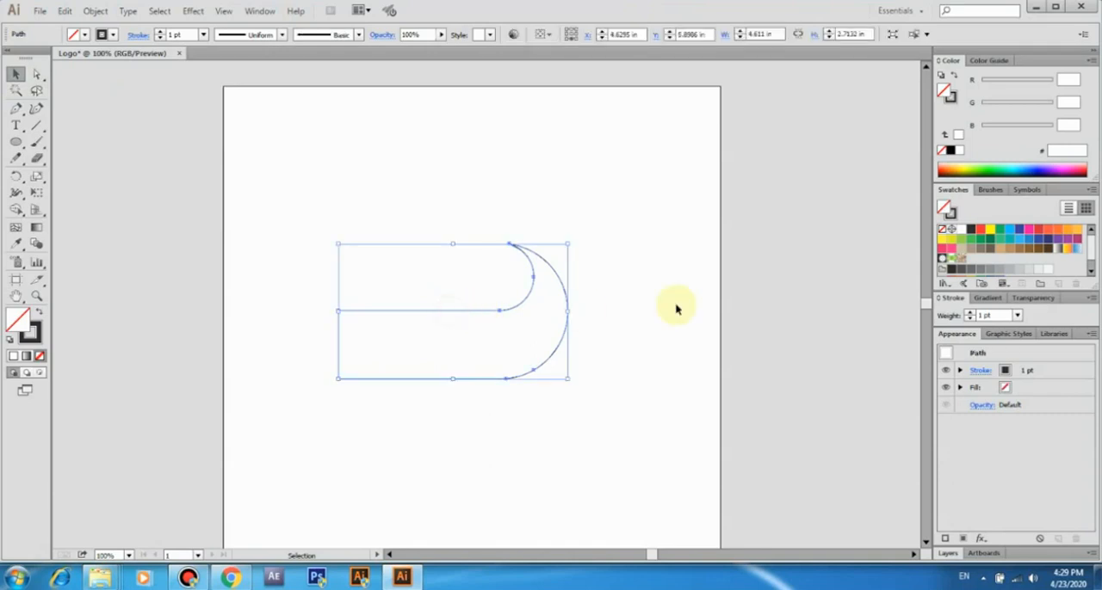
click(980, 229)
click(647, 251)
click(536, 327)
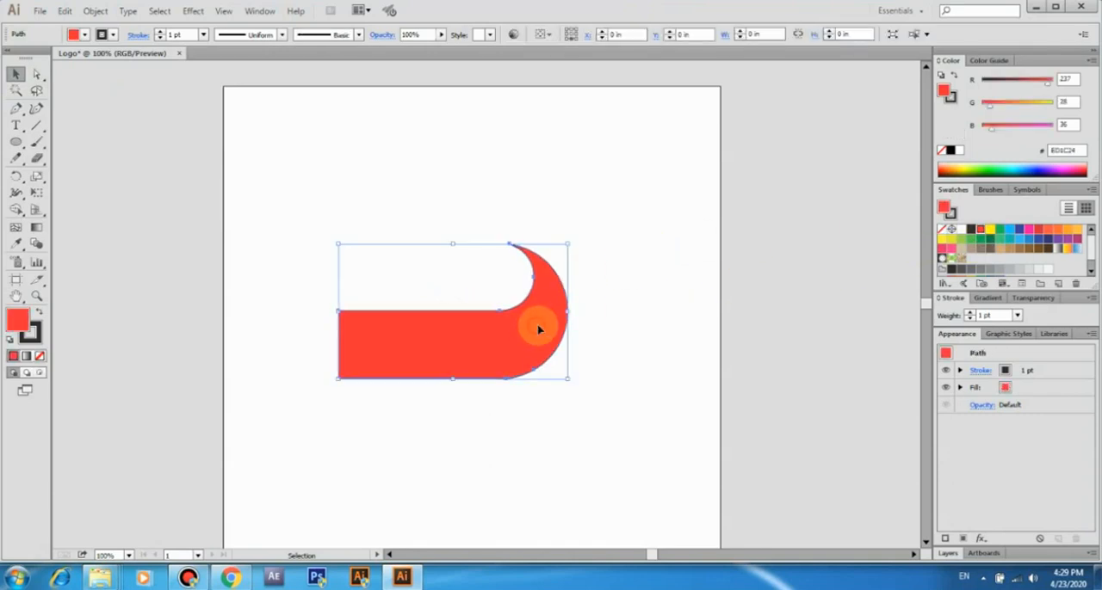
click(160, 38)
click(285, 161)
drag(421, 315, 423, 364)
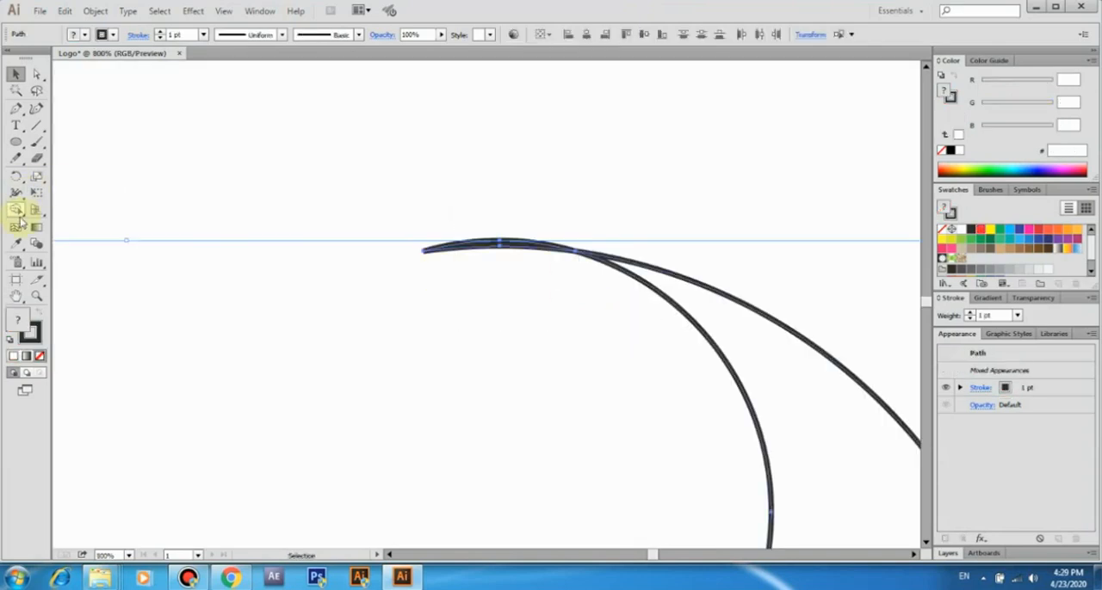
Remove the thin sliver at the hook's upper tip with the Shape Builder and deselect the shape
click(18, 211)
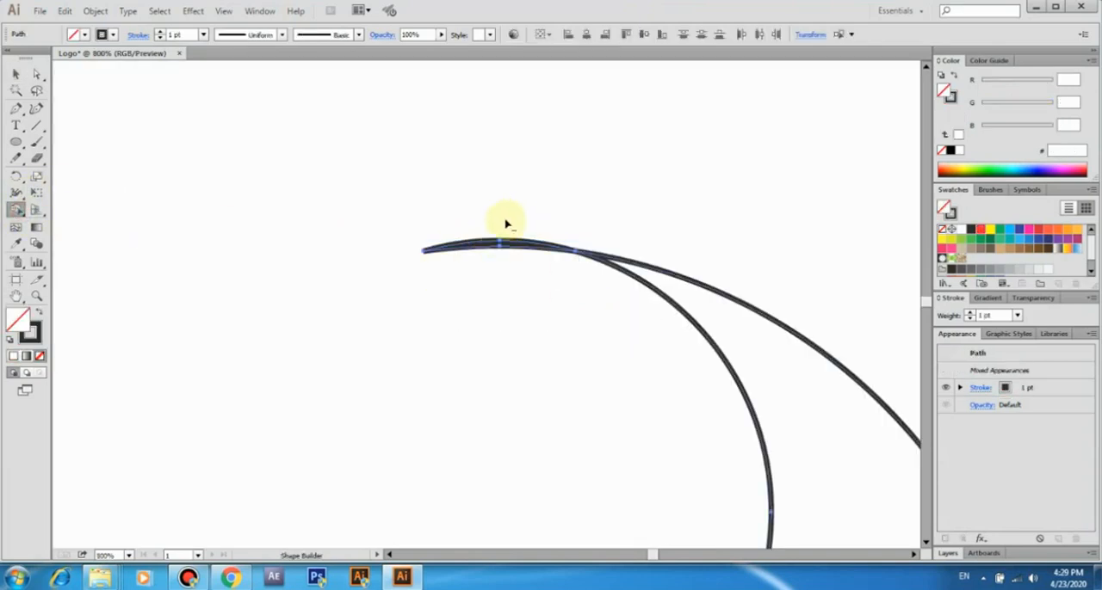
alt+click(503, 244)
scroll(477, 256, down, 8)
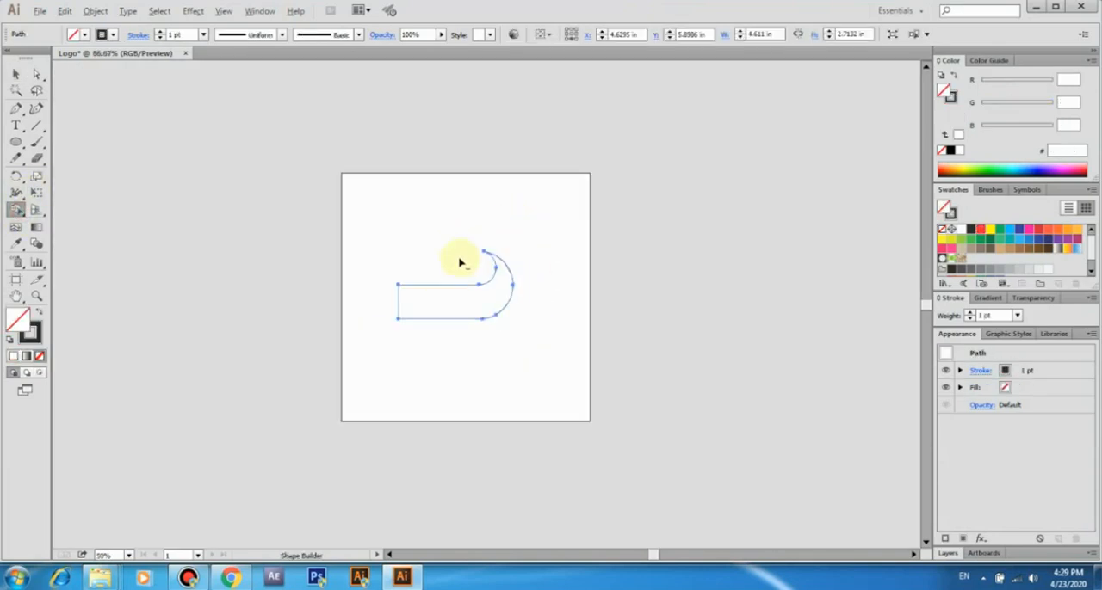
scroll(460, 260, up, 2)
click(17, 76)
click(450, 300)
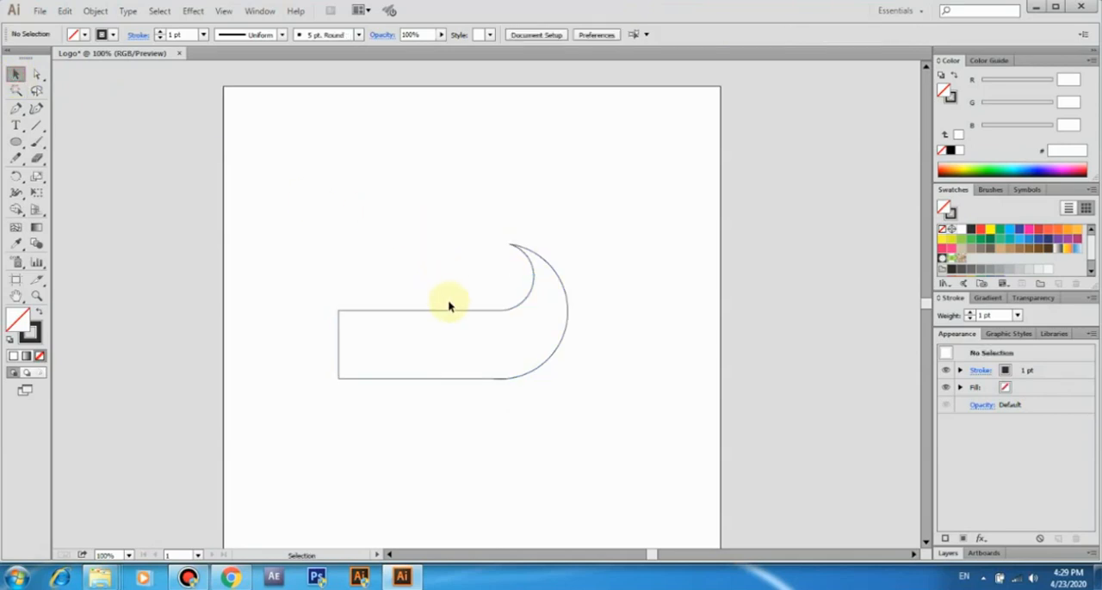
Give the hook a red ED1C24 fill and no stroke
click(454, 310)
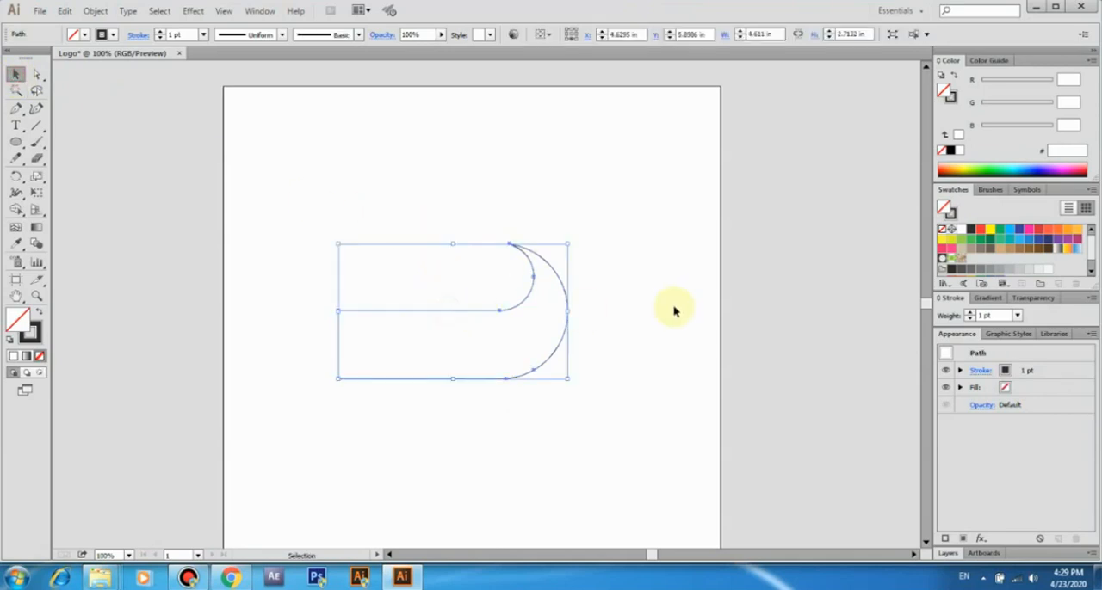
click(980, 229)
click(646, 250)
click(536, 324)
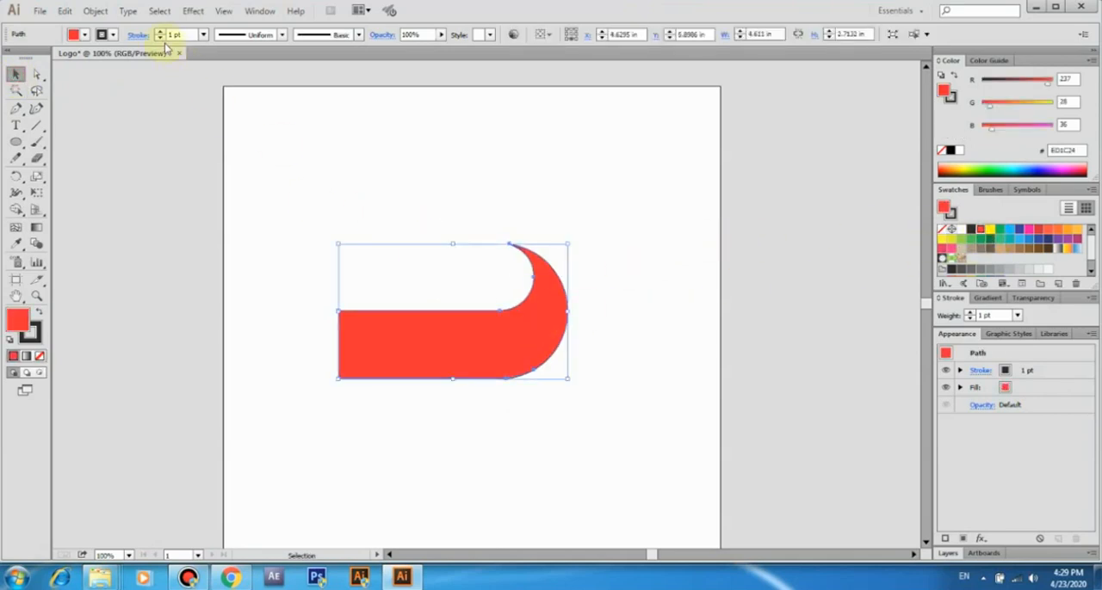
click(255, 158)
Move the red hook lower on the artboard and place a duplicate of it straight above, with their bars stacked edge to edge
drag(435, 326, 444, 427)
click(468, 364)
drag(480, 366, 508, 390)
key(Delete)
drag(456, 436, 457, 364)
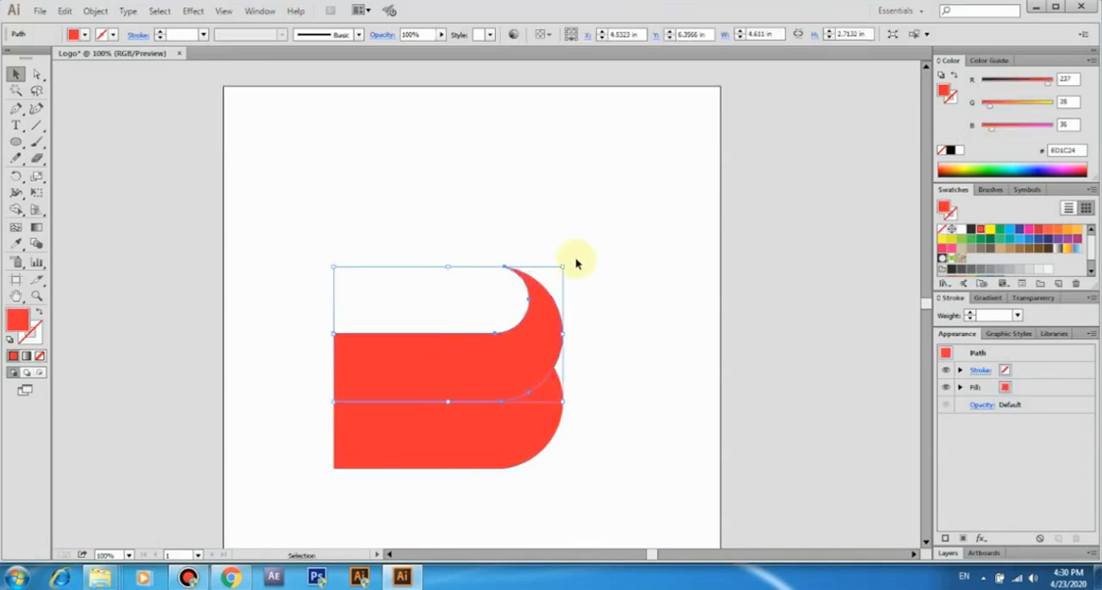
Rotate the upper copy 180° and position it at X 6.449 in, Y 6.3288 in, so the two hooks curl around a central circle
drag(568, 263, 330, 399)
drag(355, 327, 453, 323)
key(Right)
key(Right)
key(Right)
key(Right)
key(Left)
key(Left)
key(Left)
key(Left)
key(Left)
key(Left)
key(Left)
key(Up)
key(Up)
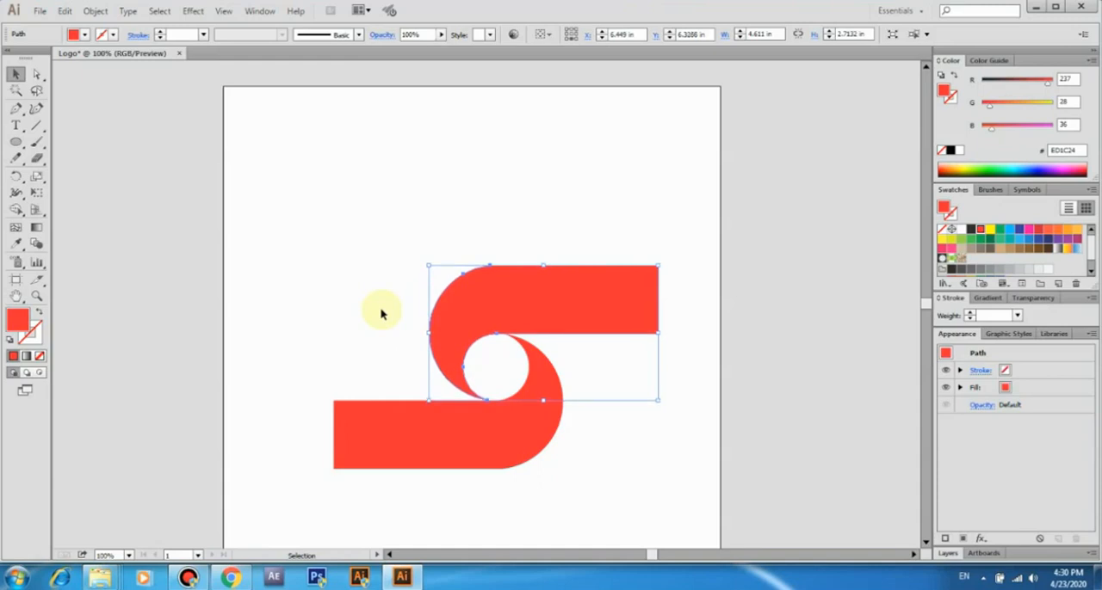
Select both hooks and rotate them together about 45° clockwise
click(378, 313)
drag(372, 291, 609, 487)
drag(661, 261, 683, 414)
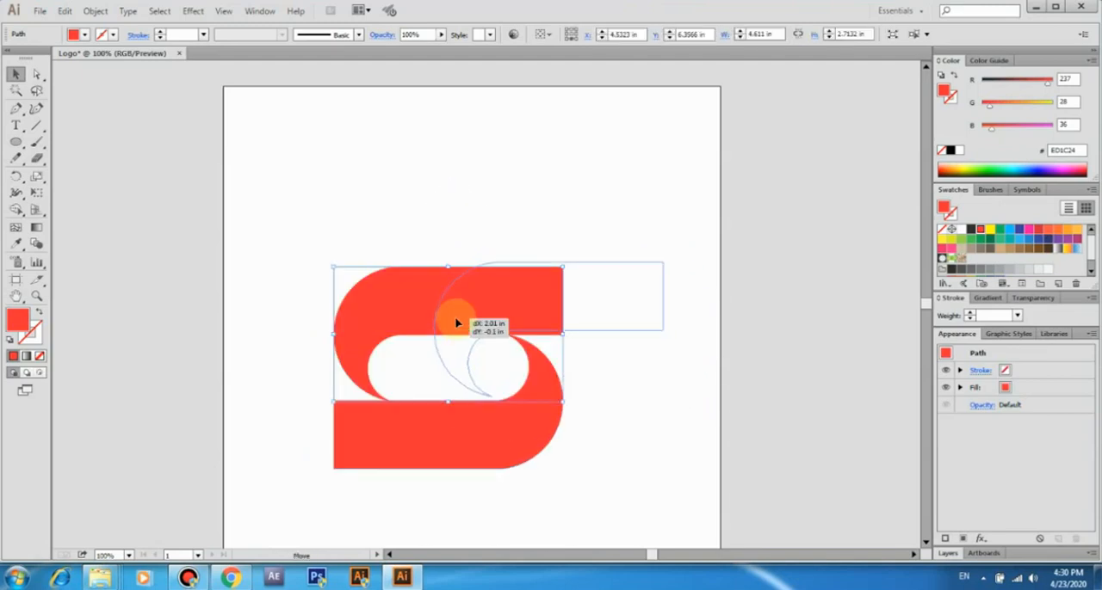
drag(455, 319, 456, 327)
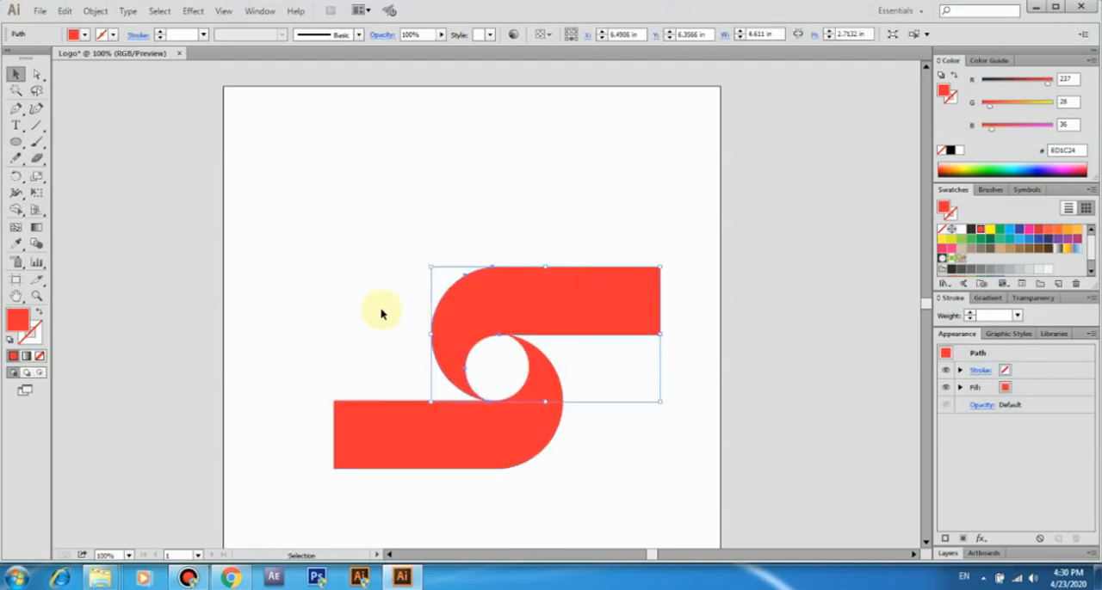
Nudge the upper hook slightly left and up to X 6.449 in, Y 6.3288 in
key(Left)
key(Left)
key(Left)
key(Left)
key(Left)
key(Left)
key(Left)
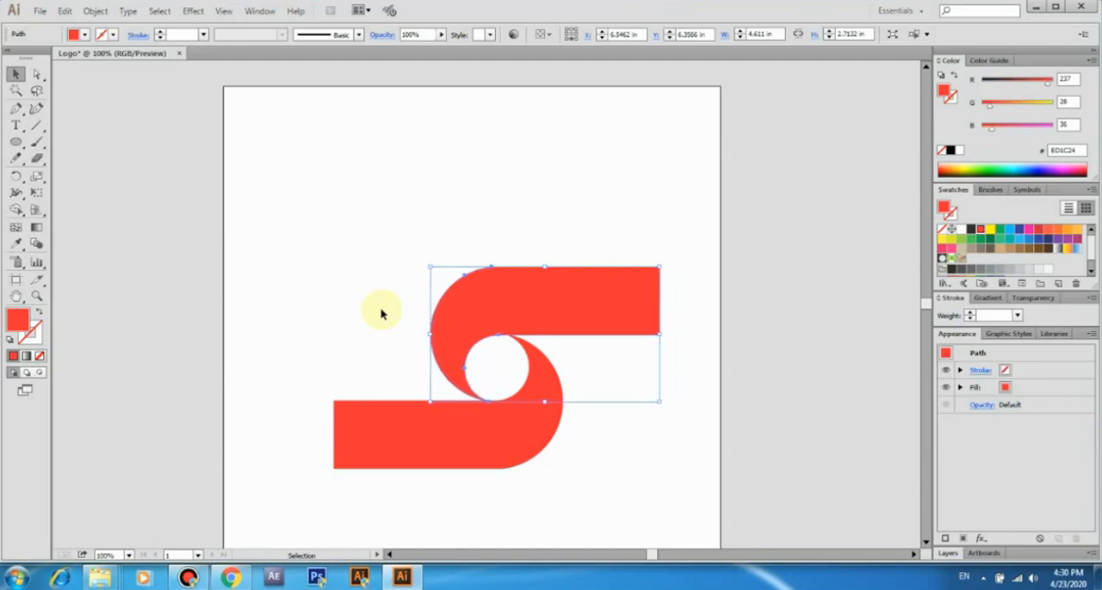
key(Up)
key(Up)
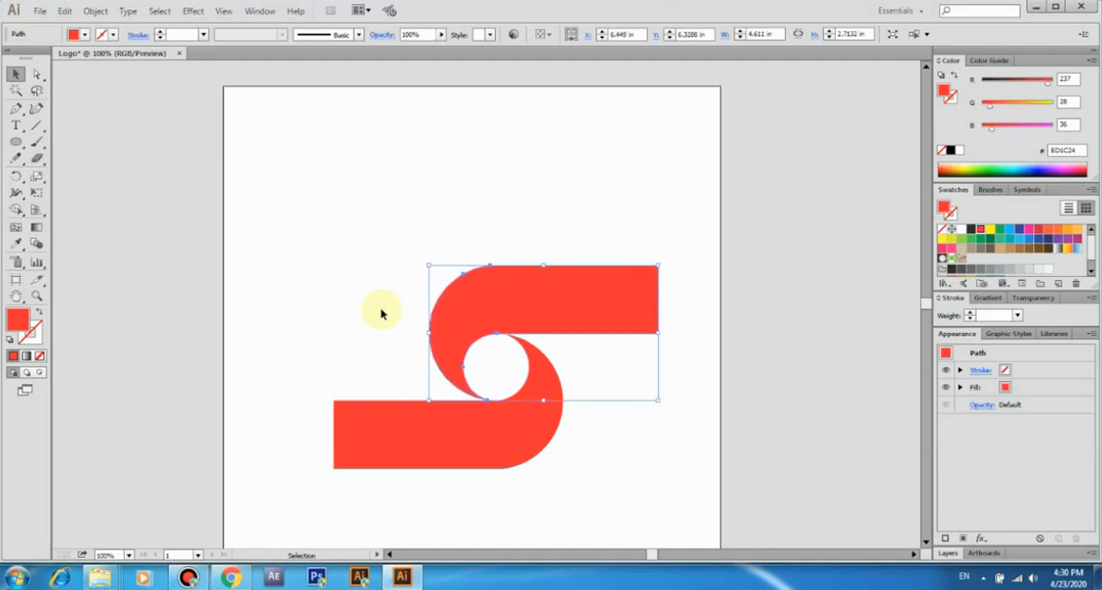
Rotate both hooks together about 45° clockwise and move them to the middle of the artboard
click(372, 310)
drag(379, 293, 613, 492)
drag(662, 259, 682, 412)
drag(567, 336, 551, 292)
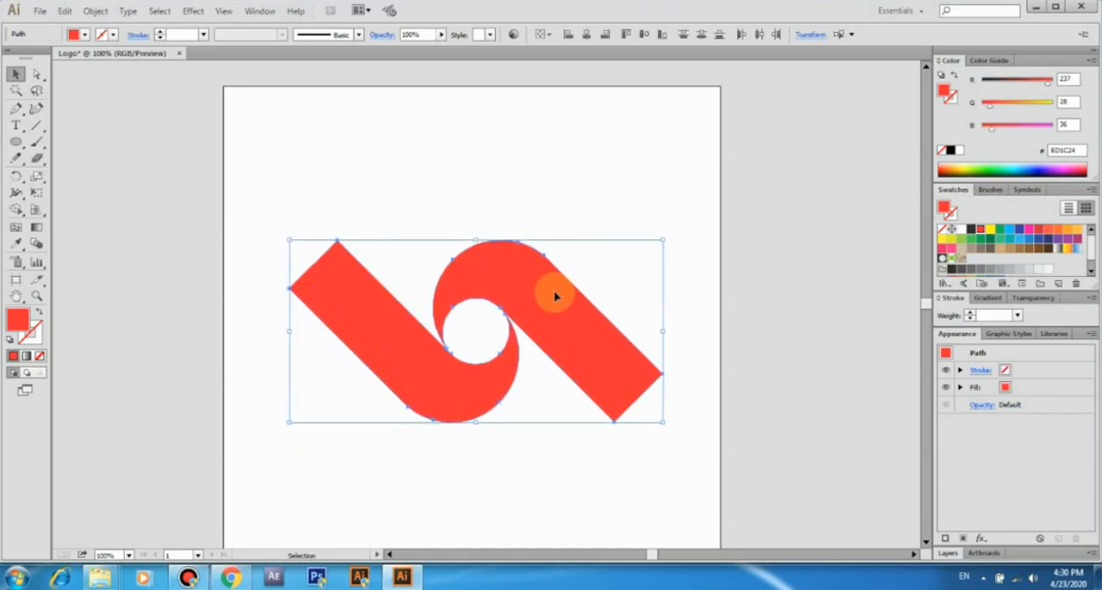
key(ctrl+0)
click(742, 279)
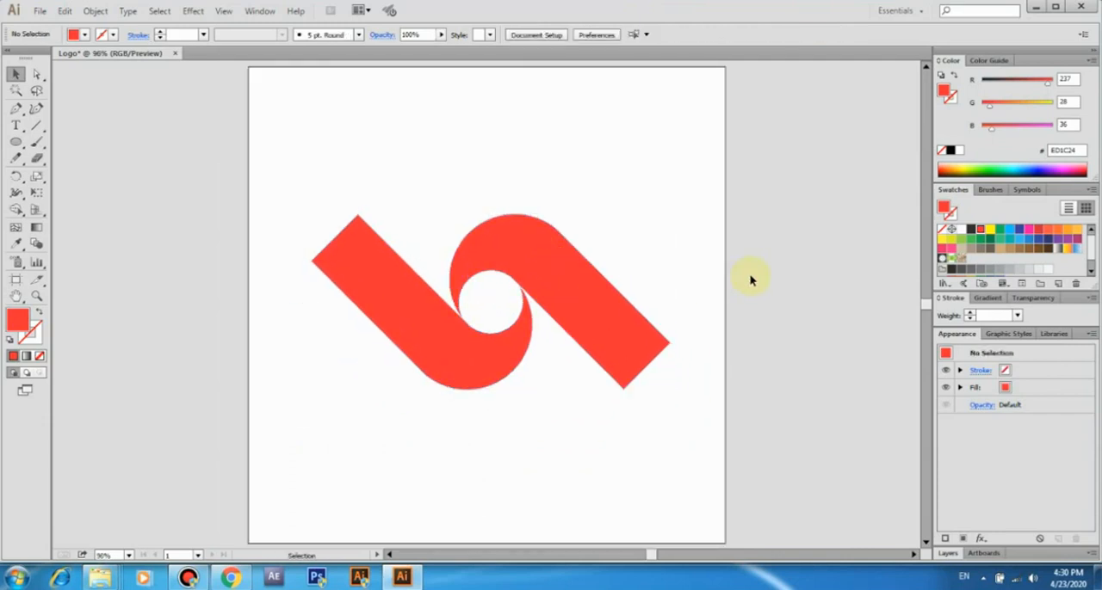